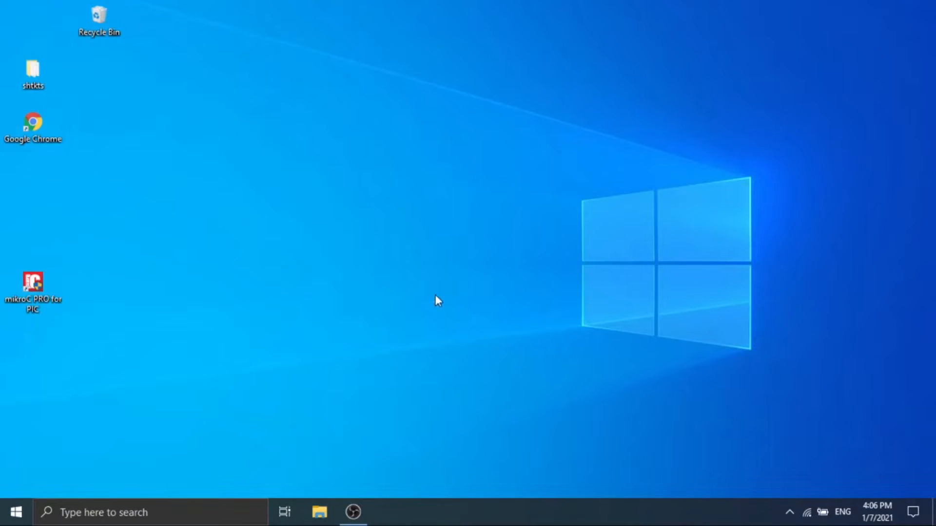
- Search Windows for Proteus and launch Proteus 8 Professional
click(229, 502)
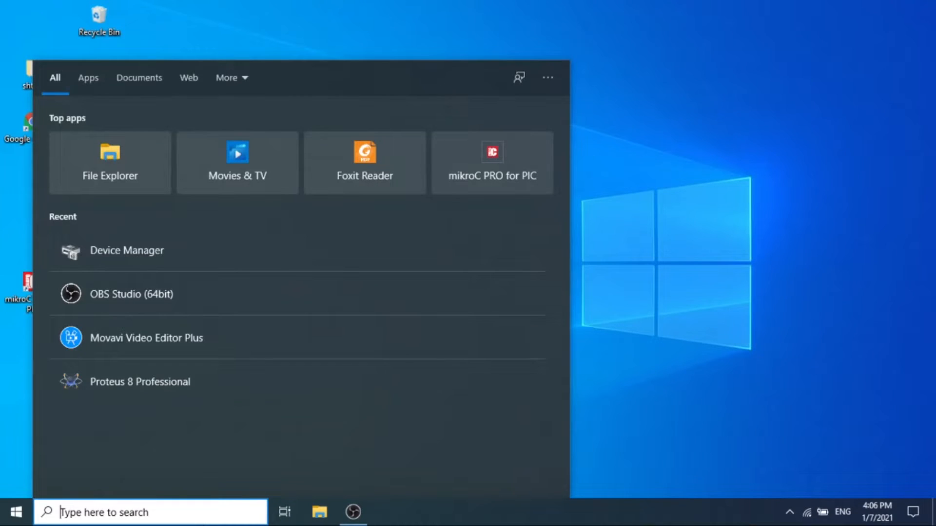
text(prtoteus)
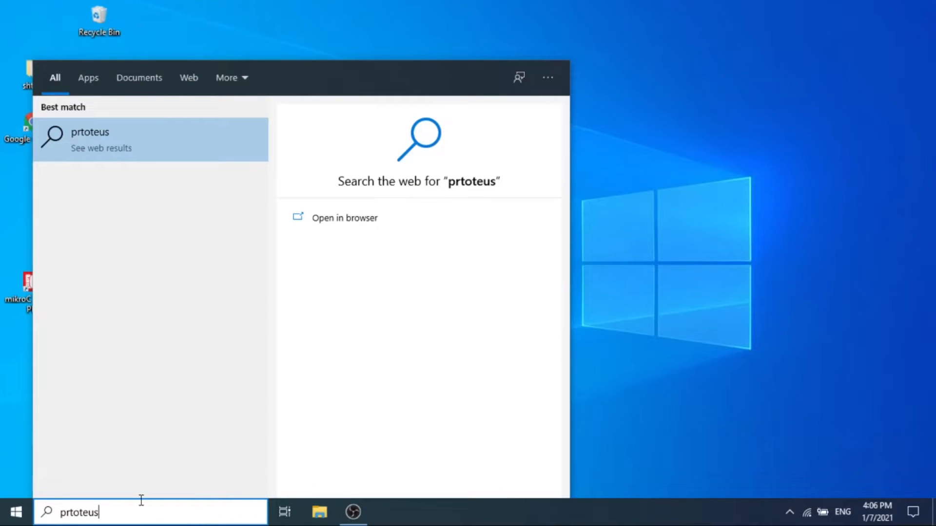
key(BackSpace)
key(BackSpace)
key(BackSpace)
key(BackSpace)
key(BackSpace)
key(BackSpace)
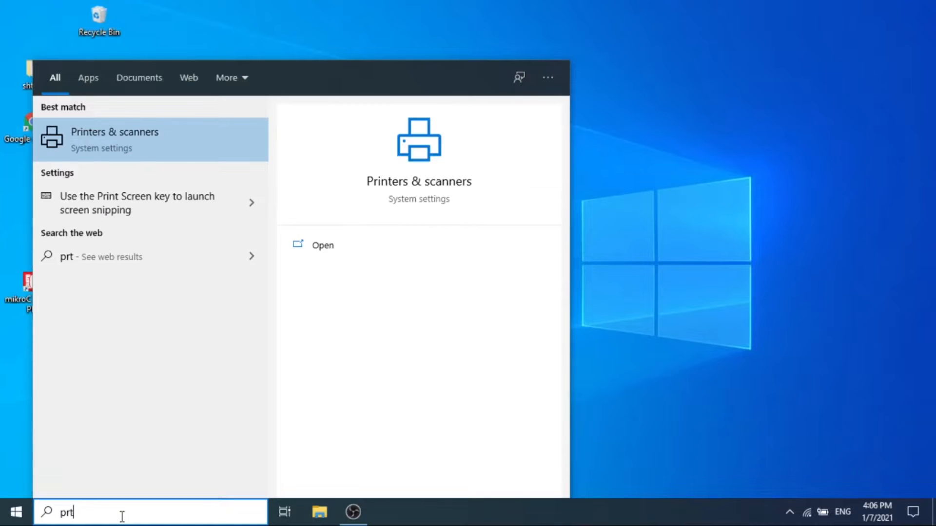
text(ote)
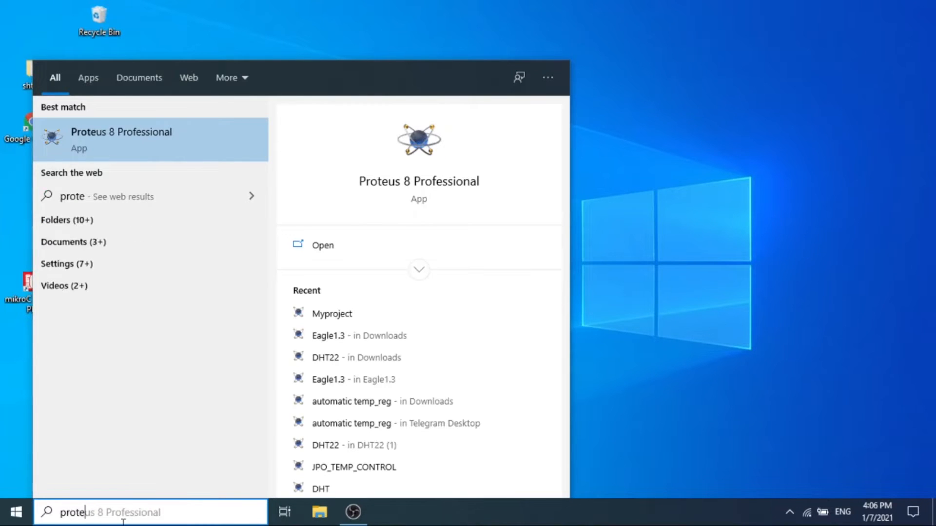
click(150, 145)
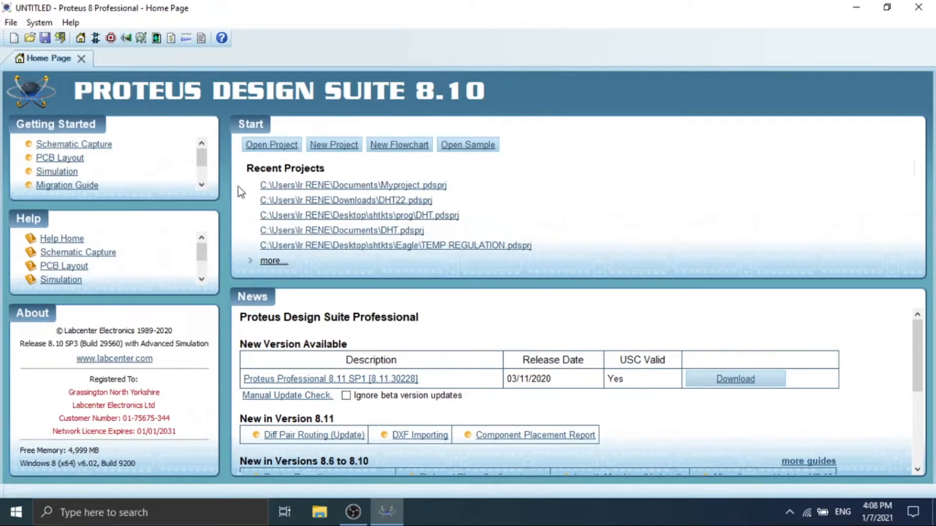
- Start a new project from the home page and name it "New project"
click(329, 146)
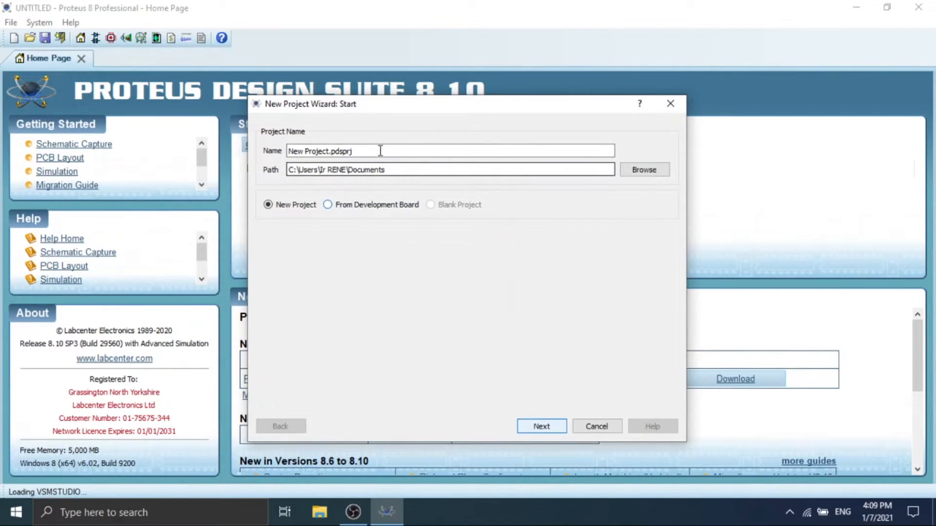
drag(360, 151, 292, 153)
click(399, 152)
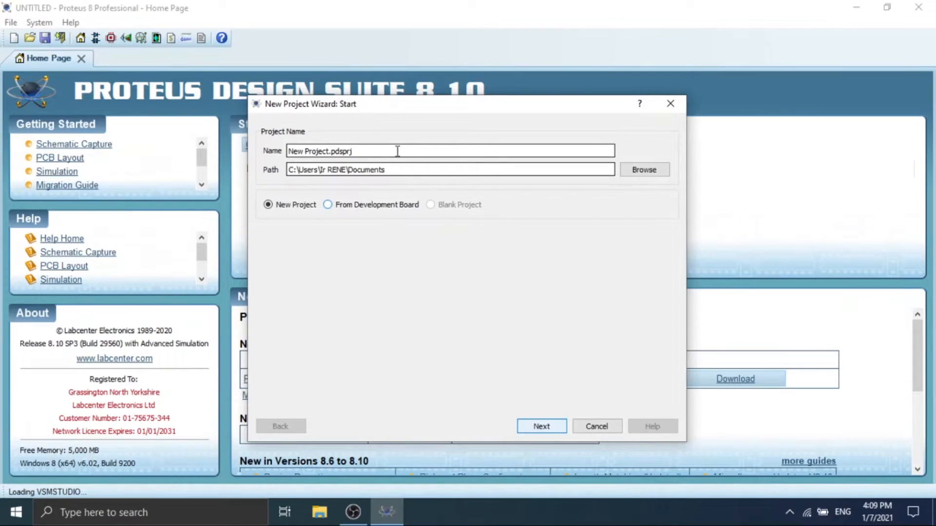
drag(398, 151, 288, 152)
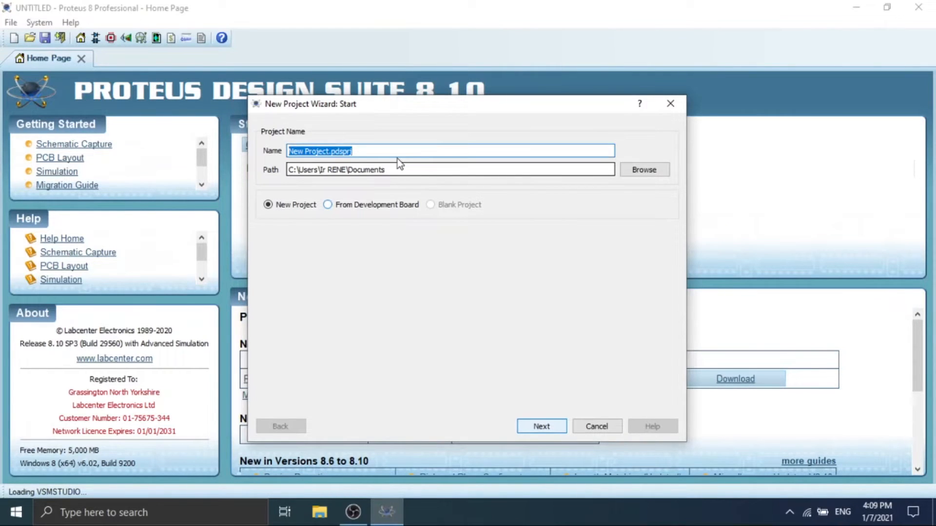
click(305, 152)
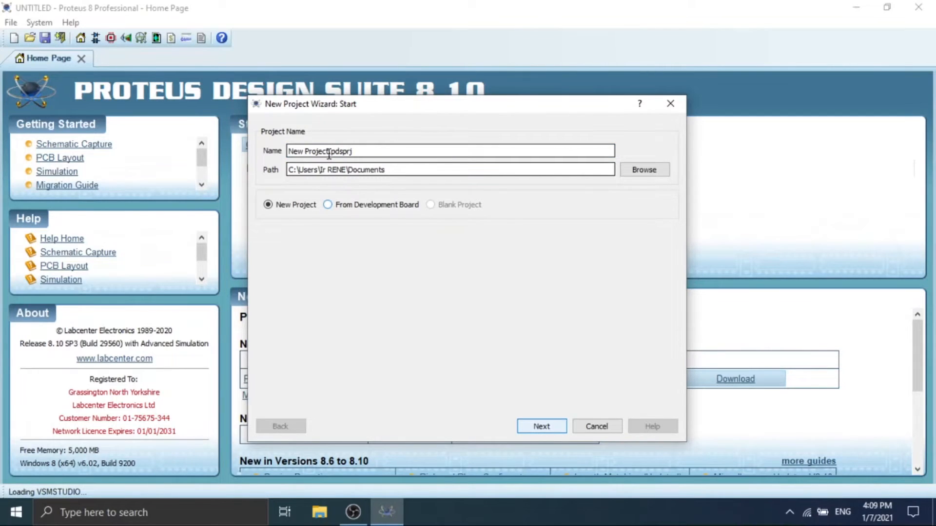
click(357, 151)
key(BackSpace)
key(BackSpace)
key(BackSpace)
key(BackSpace)
key(BackSpace)
key(BackSpace)
key(BackSpace)
key(BackSpace)
key(BackSpace)
key(BackSpace)
key(BackSpace)
key(BackSpace)
key(BackSpace)
key(BackSpace)
key(BackSpace)
key(BackSpace)
key(BackSpace)
key(BackSpace)
text(N)
text(uwe)
key(BackSpace)
key(BackSpace)
text(e)
key(BackSpace)
key(BackSpace)
text(ew project)
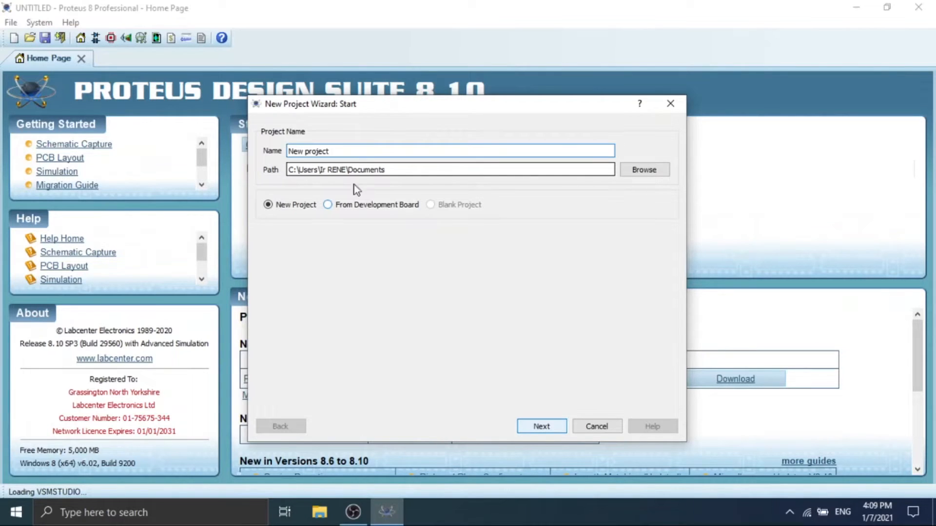
- Create the project with the DEFAULT schematic template, without a PCB layout or firmware project
click(535, 428)
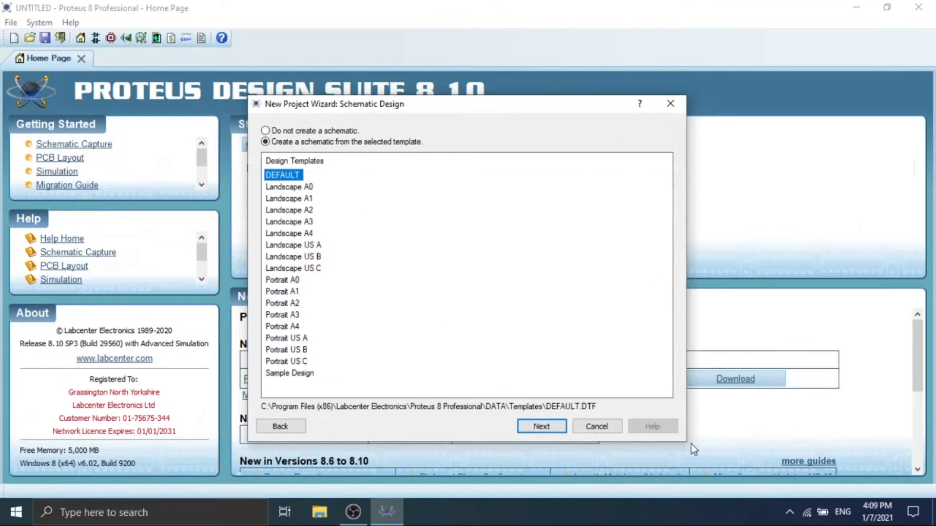
click(545, 428)
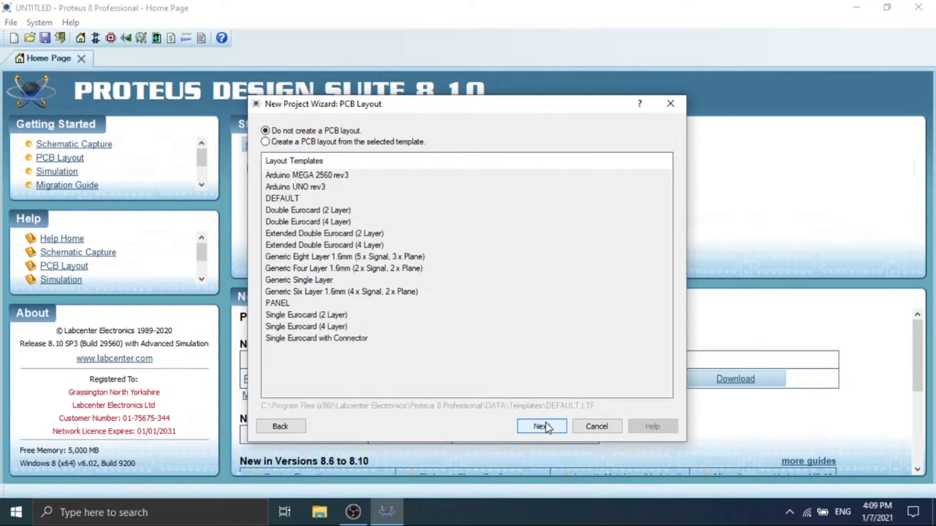
click(541, 427)
click(541, 427)
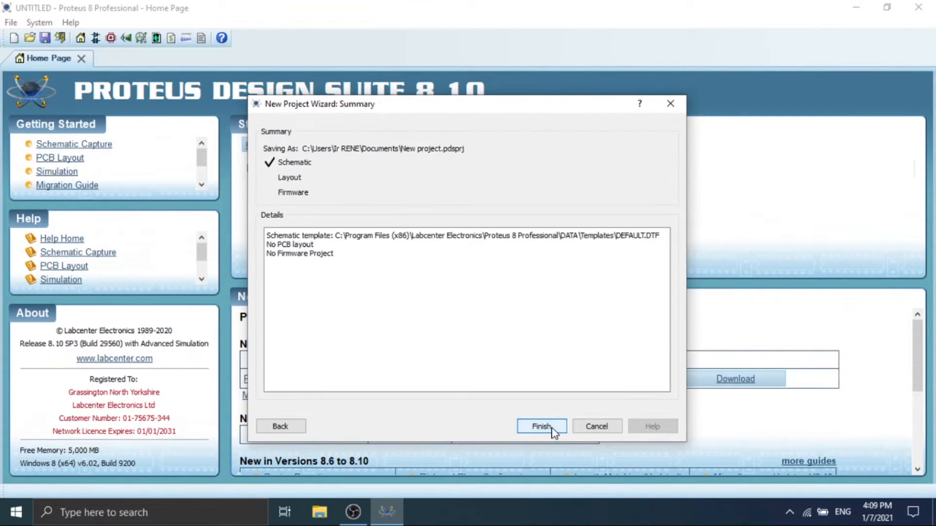
click(541, 427)
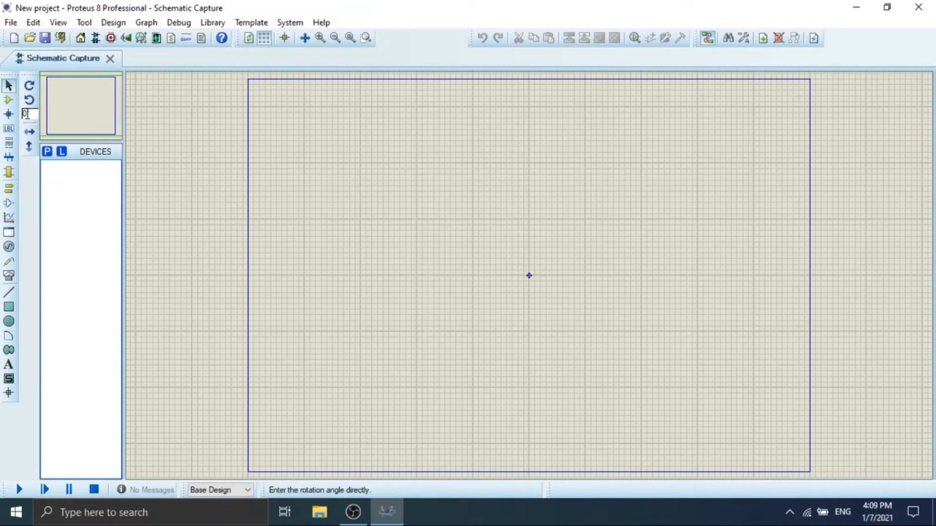
- Search the device library for "resistor" and filter the results to the Modelling Primitives category
click(47, 151)
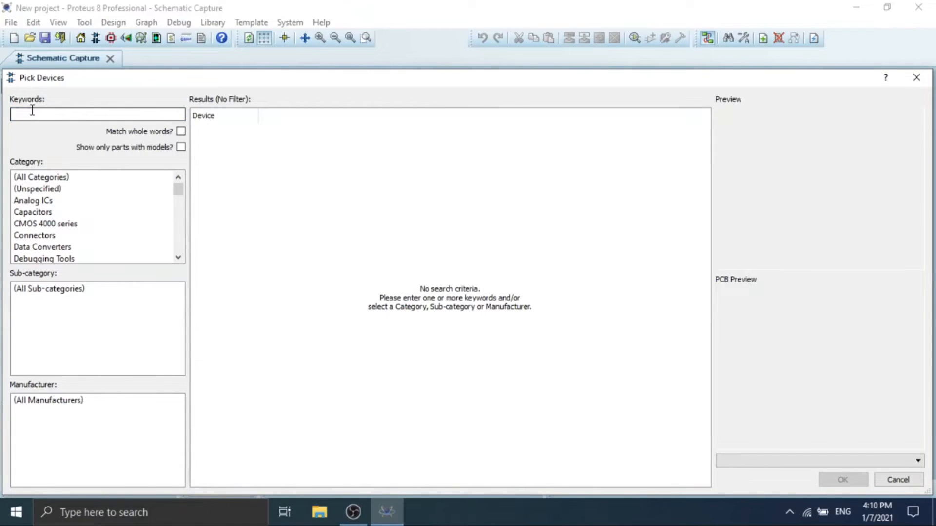
text(resis)
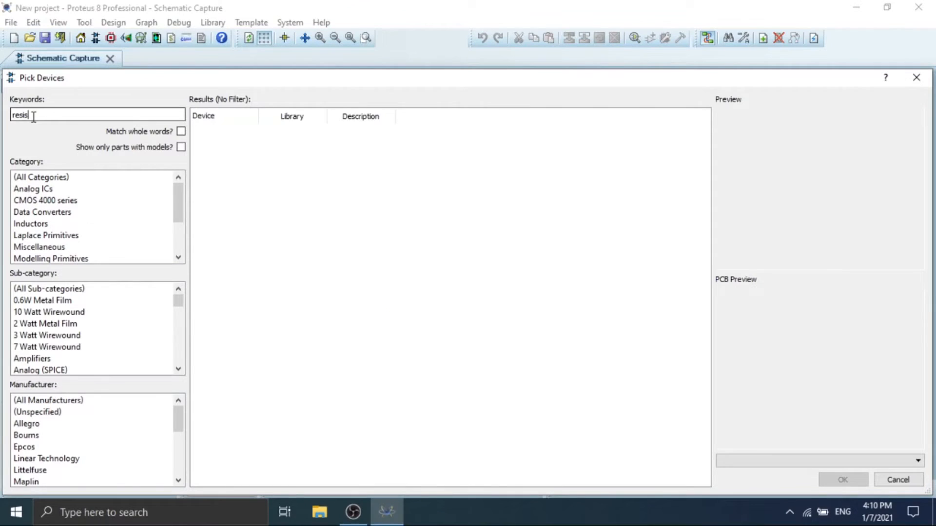
text(tor)
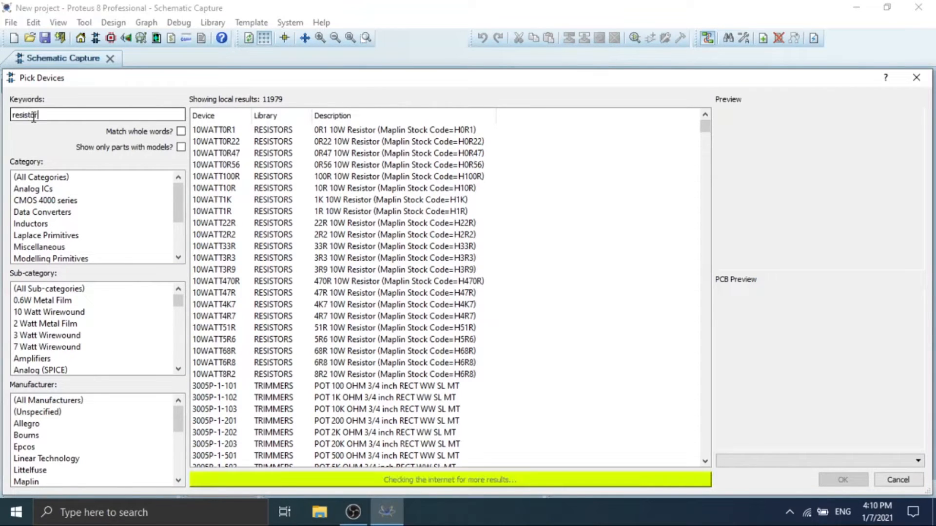
click(49, 212)
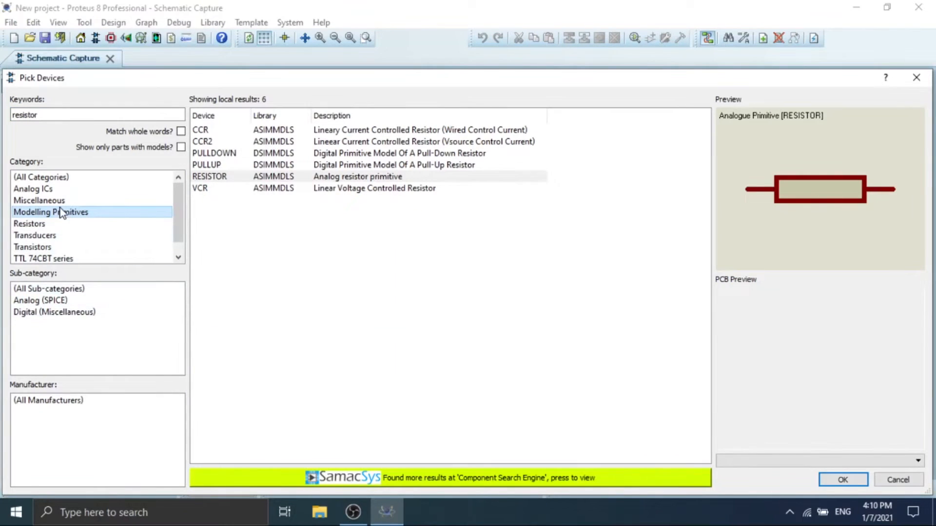
- Replace the device search keyword with "capacitor"
click(79, 113)
key(BackSpace)
key(BackSpace)
key(BackSpace)
key(BackSpace)
key(BackSpace)
key(BackSpace)
key(BackSpace)
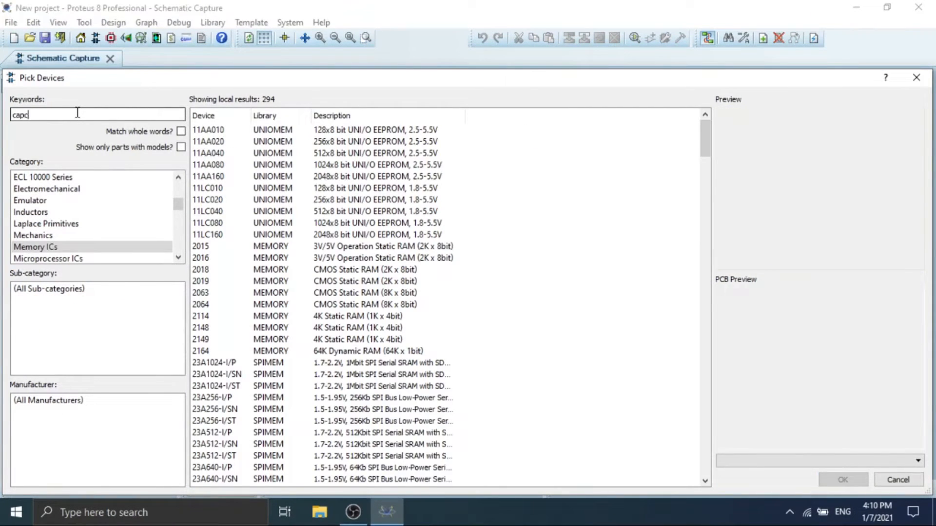
text(capacitor)
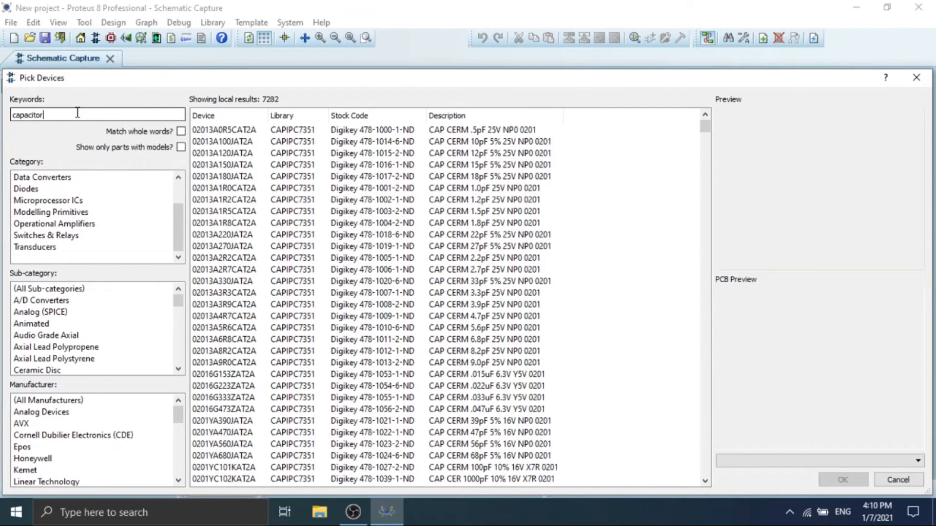
- Examine the capacitor search results, previewing the symbols and PCB footprints of several ceramic capacitors
click(410, 143)
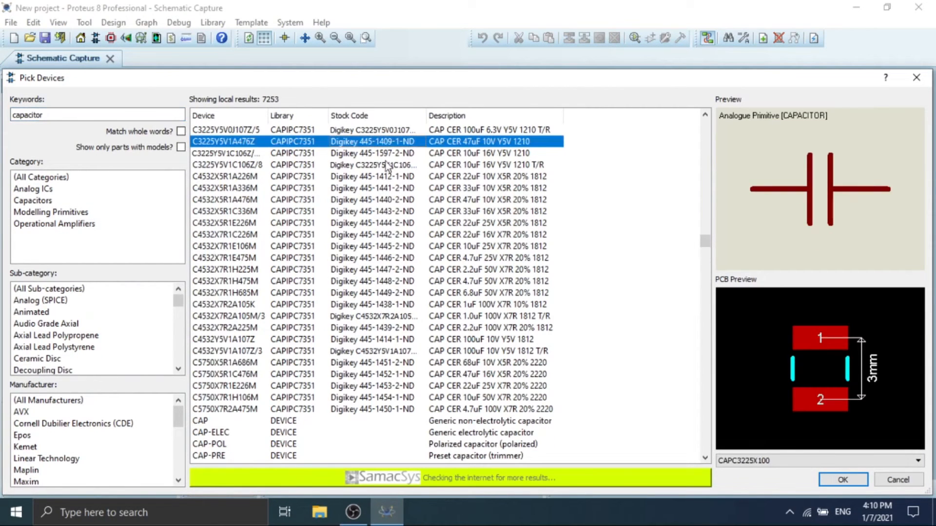
click(383, 201)
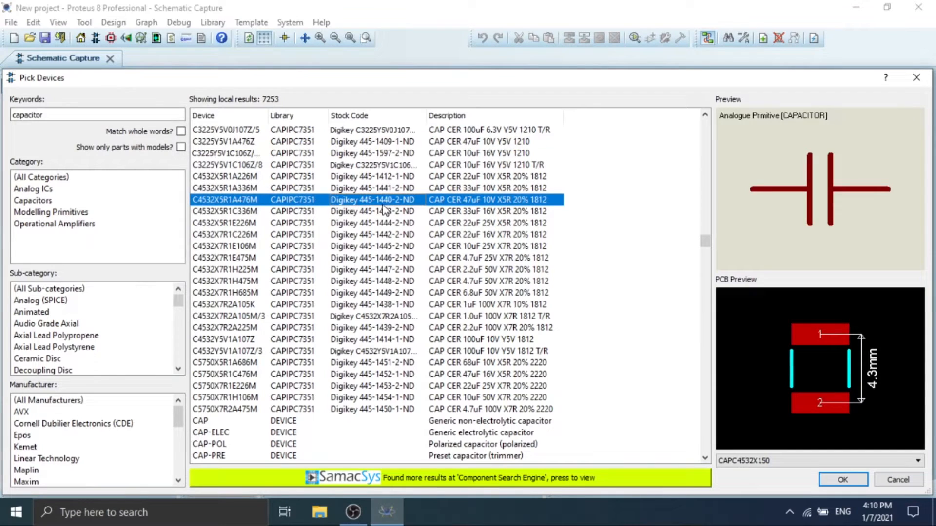
scroll(375, 279, down, 1)
scroll(373, 274, down, 2)
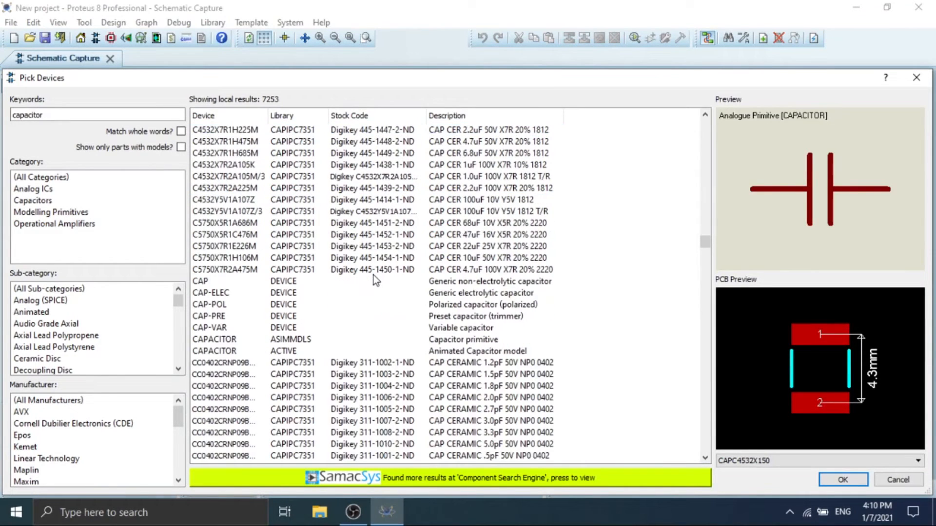
scroll(372, 274, down, 4)
click(369, 282)
scroll(361, 341, down, 5)
click(346, 379)
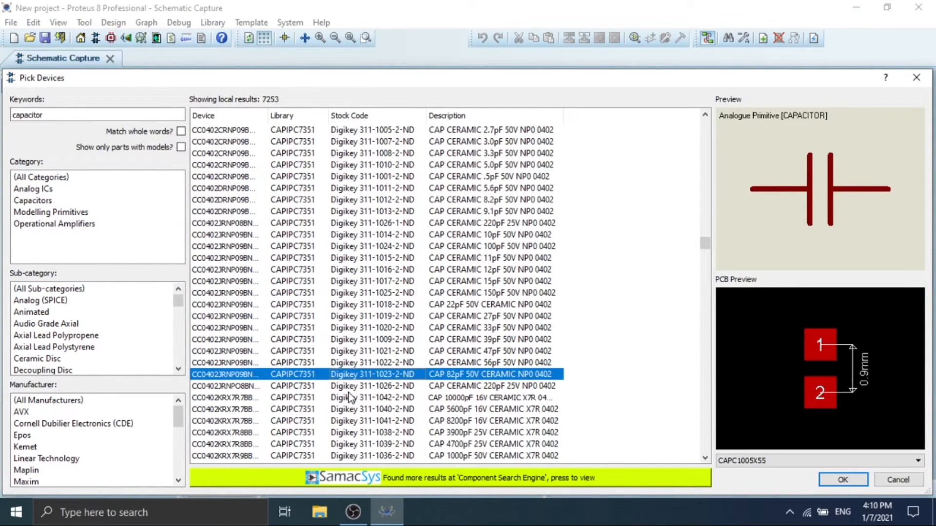
scroll(347, 385, down, 6)
click(351, 398)
- Search the device library for "electrolytic", preview the A700D227M002ATE018 capacitor, and close the picker without choosing a part
drag(70, 116, 6, 108)
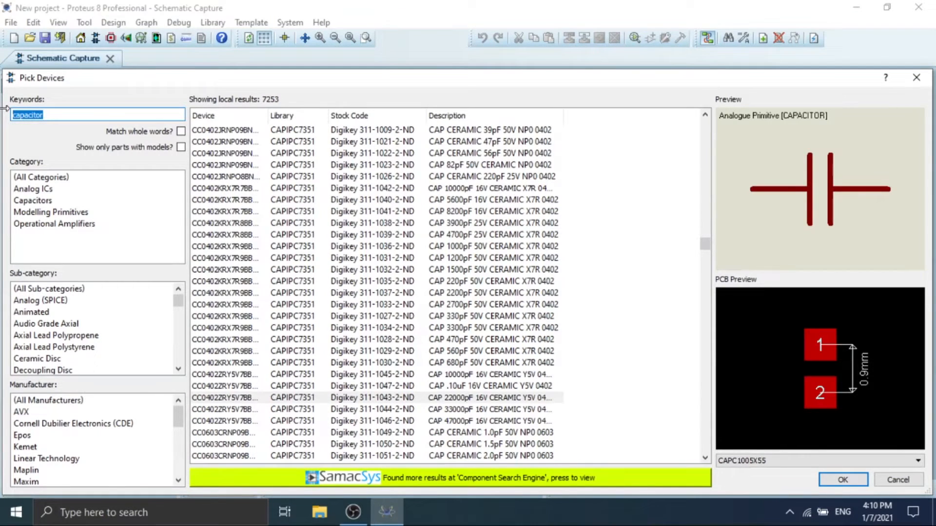
text(electro)
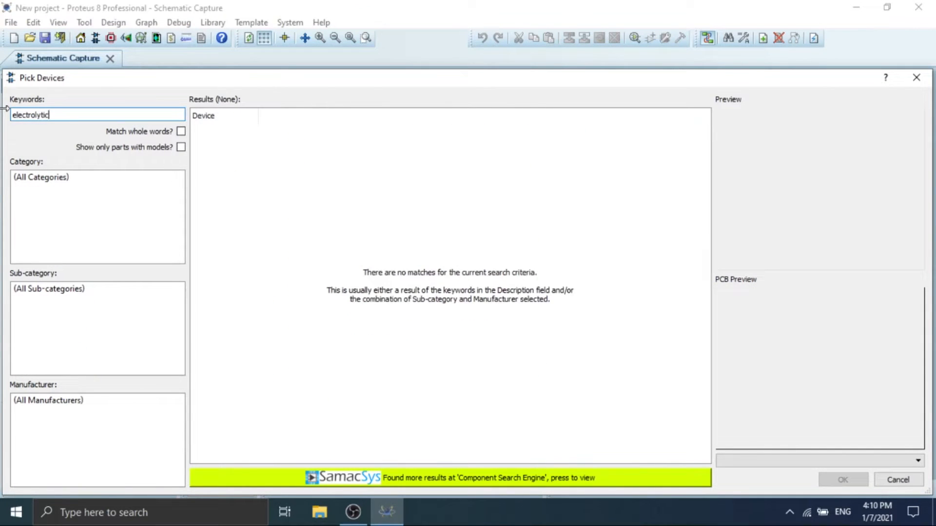
text(lytic)
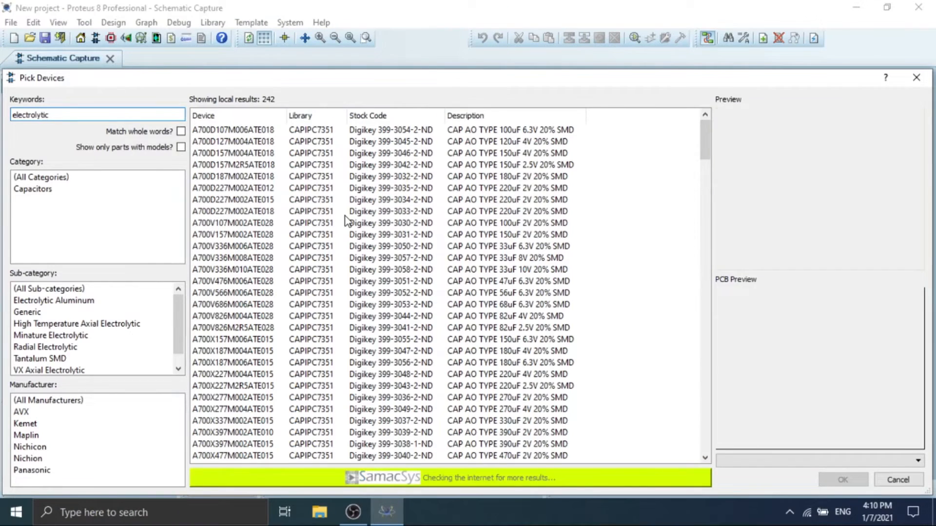
click(344, 213)
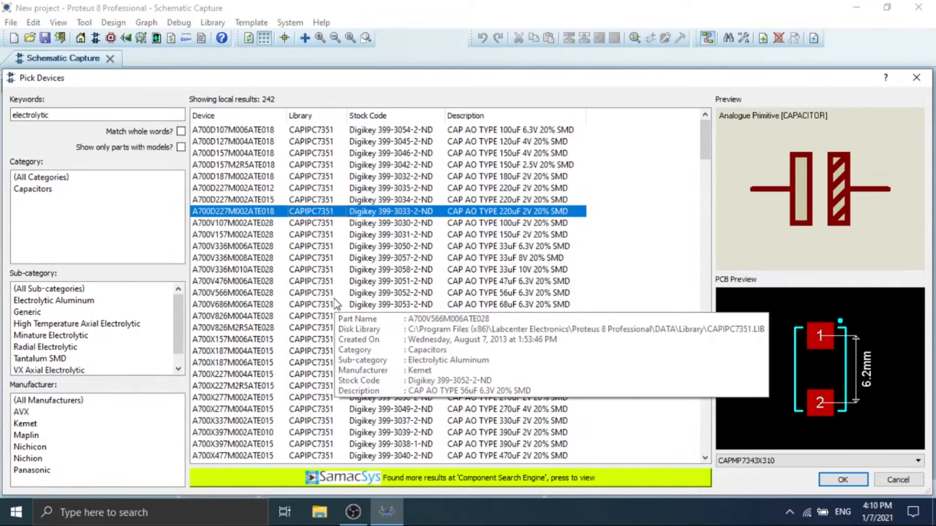
scroll(336, 305, down, 4)
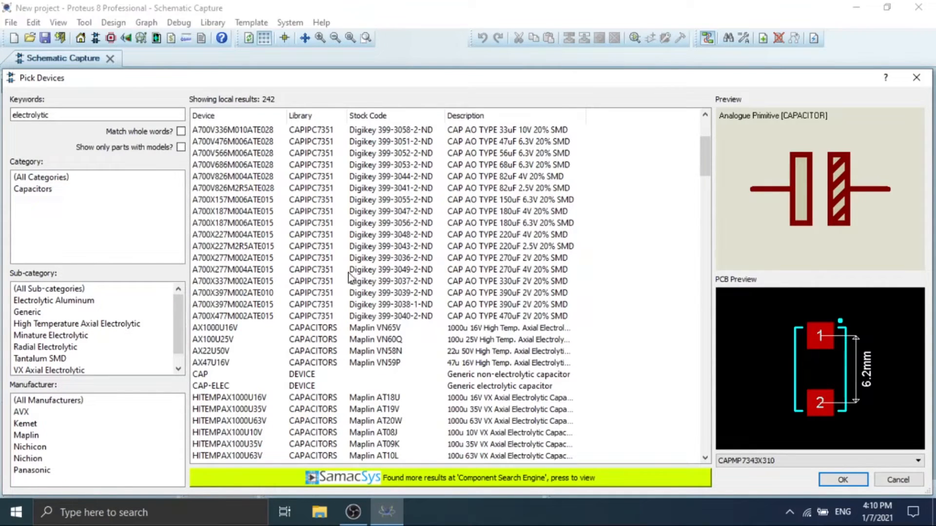
scroll(356, 276, up, 4)
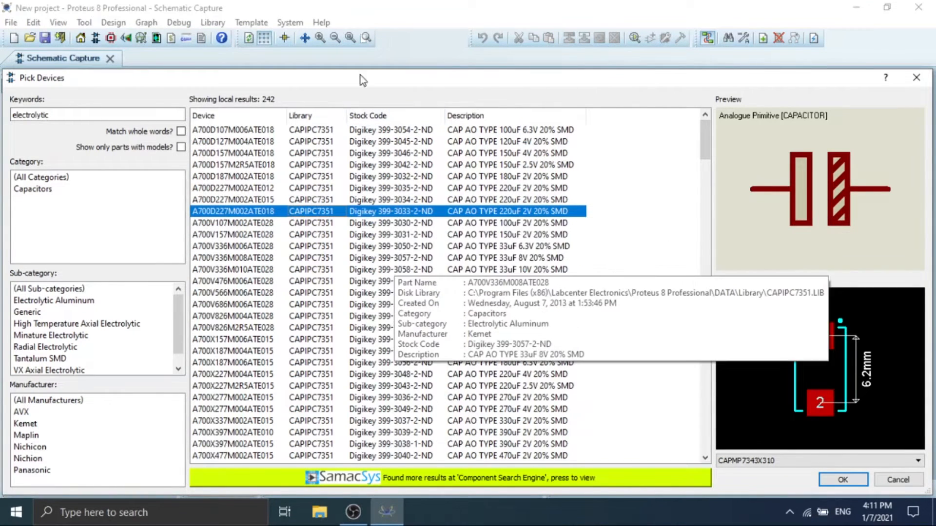
click(917, 78)
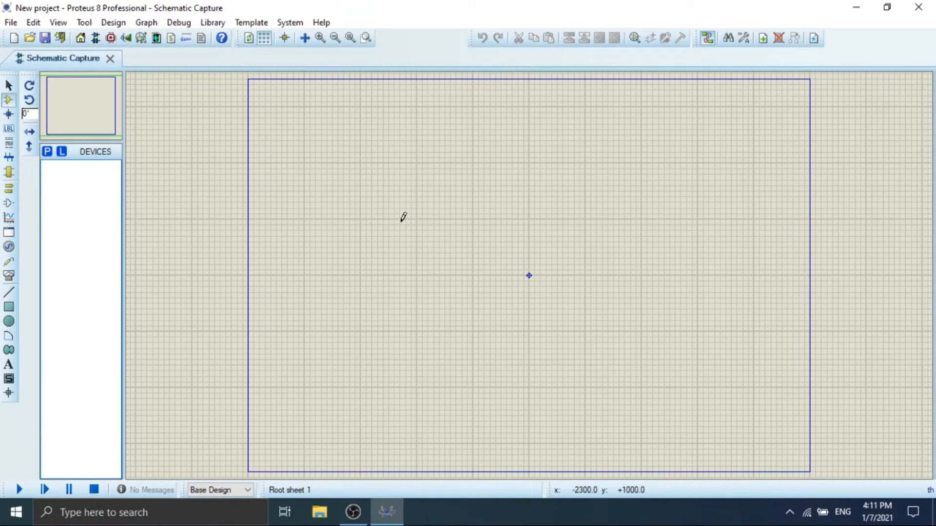
- Open the device picker, search the library for "led", and preview the generic LED among the results
click(8, 102)
click(47, 152)
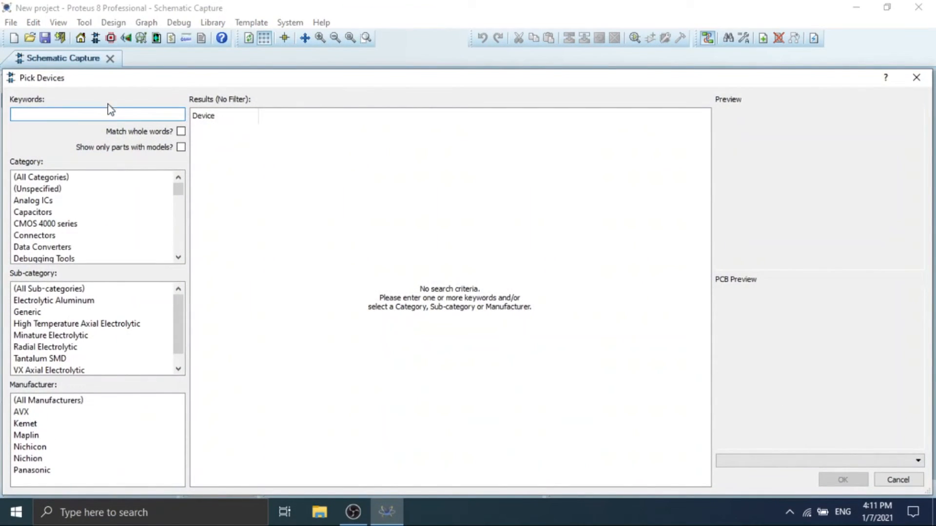
click(108, 112)
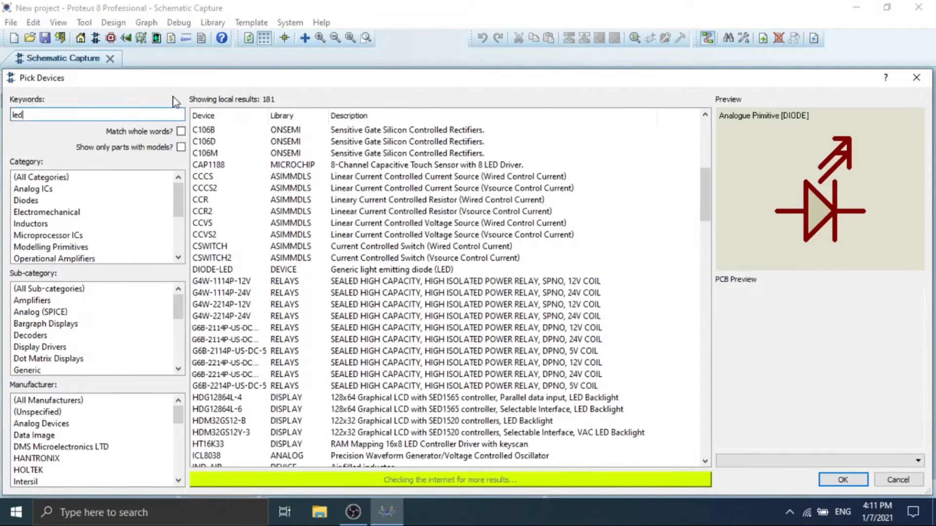
click(457, 365)
scroll(444, 350, down, 5)
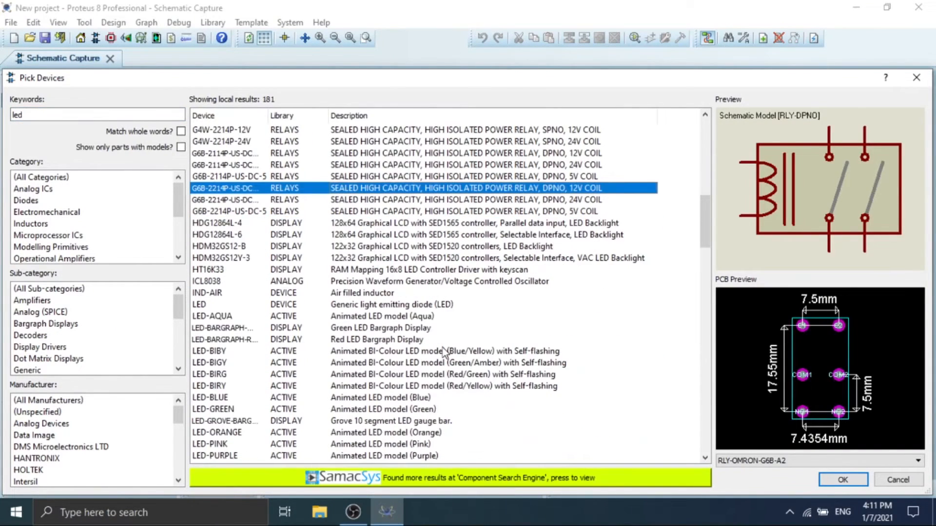
click(338, 299)
scroll(360, 331, down, 4)
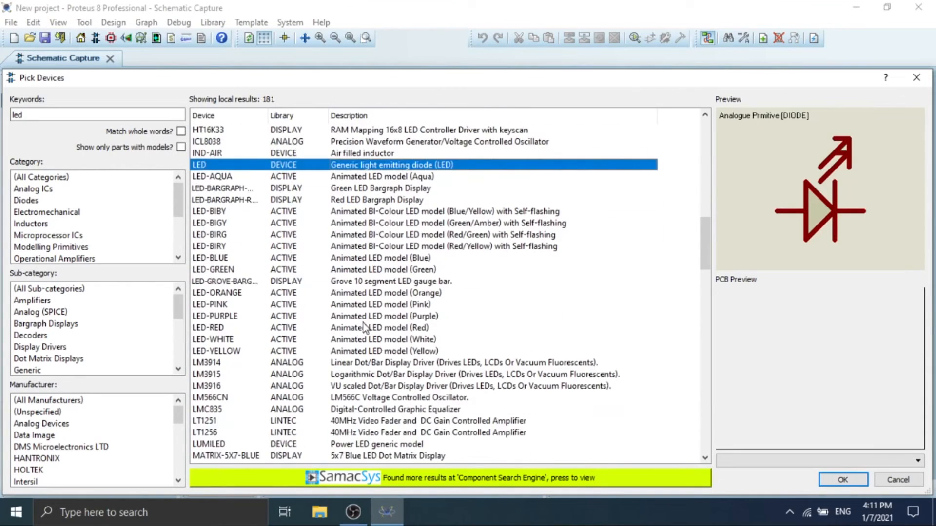
- Compare the animated LED models in the results and add LED-YELLOW to the project's device list
click(367, 318)
click(373, 330)
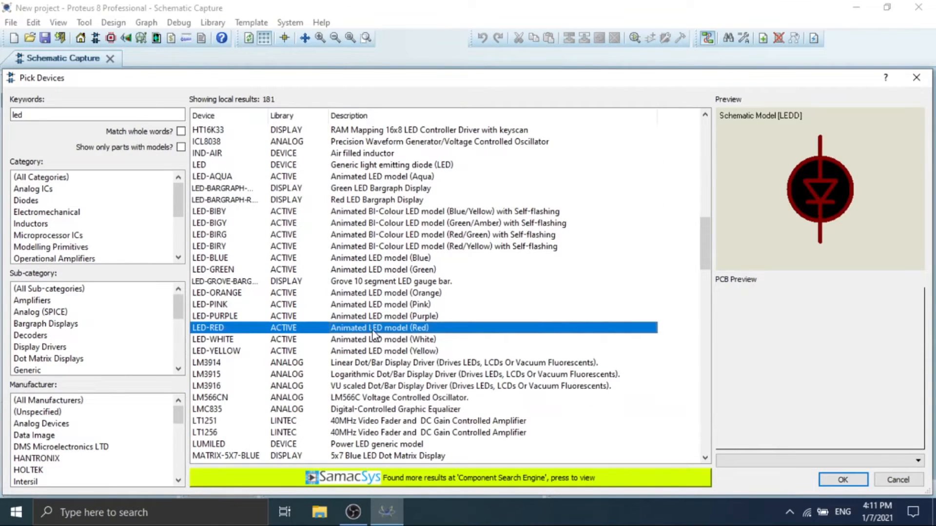
click(425, 340)
click(424, 326)
click(423, 318)
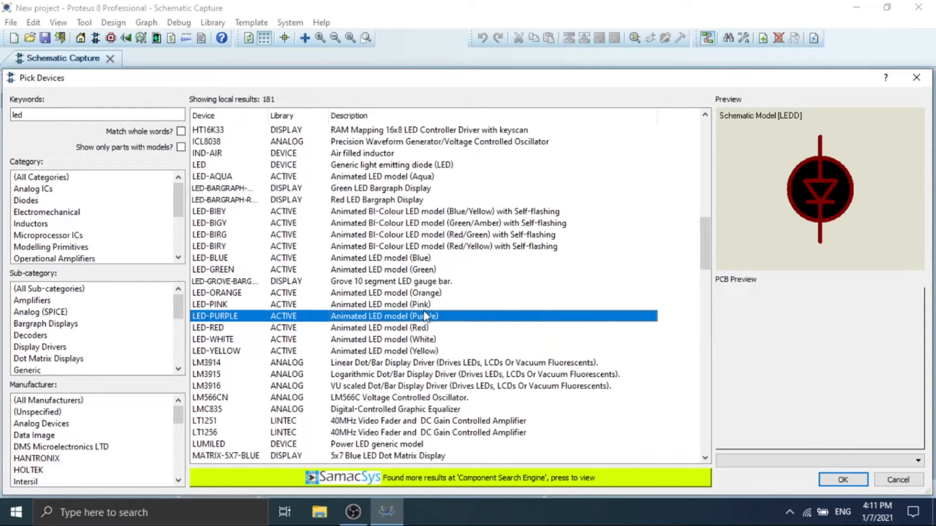
click(429, 349)
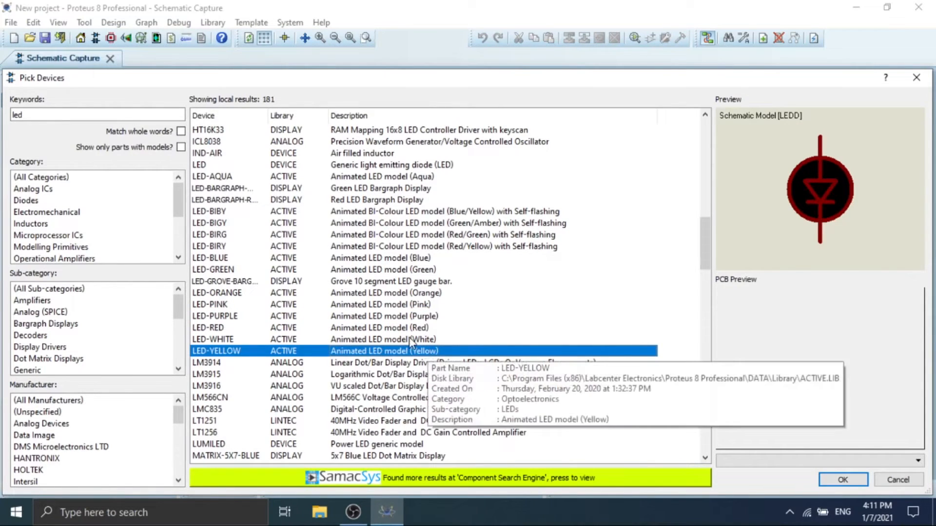
drag(411, 79, 652, 54)
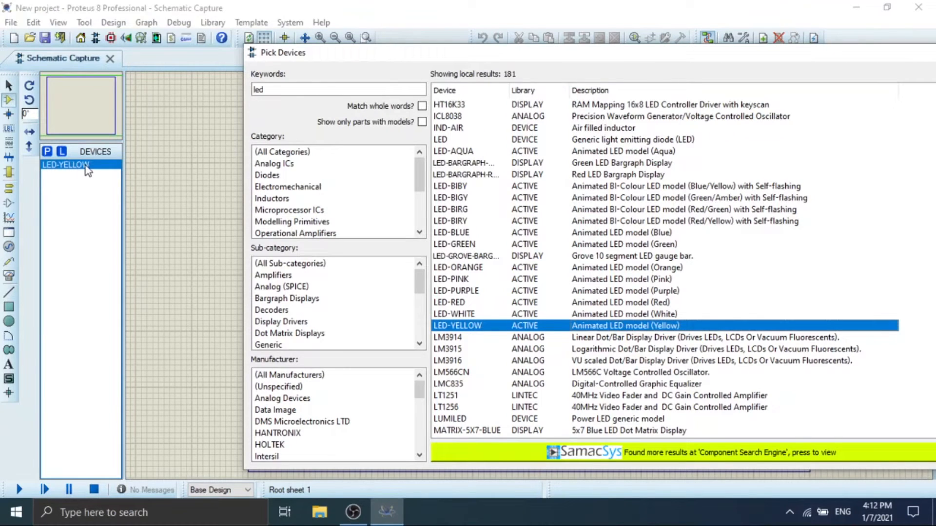
- Replace the device search keyword with "resistor"
double_click(299, 90)
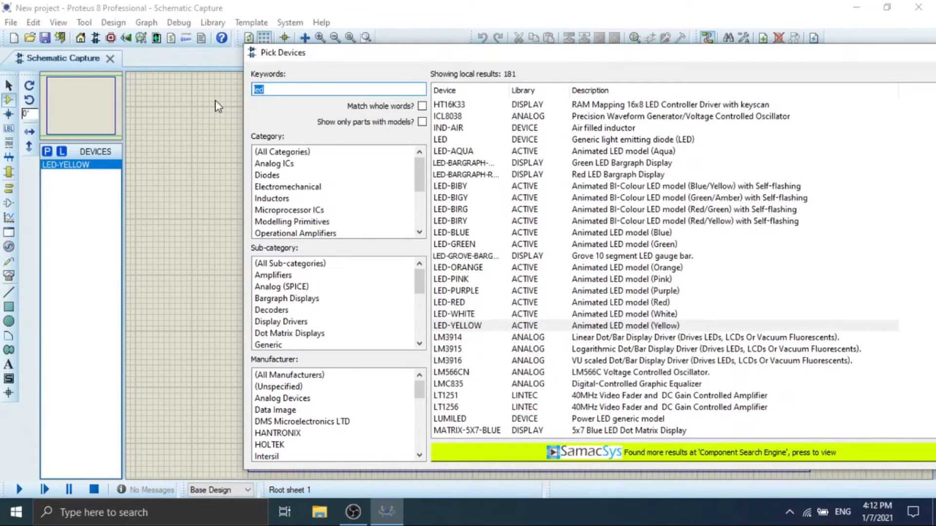
text(re)
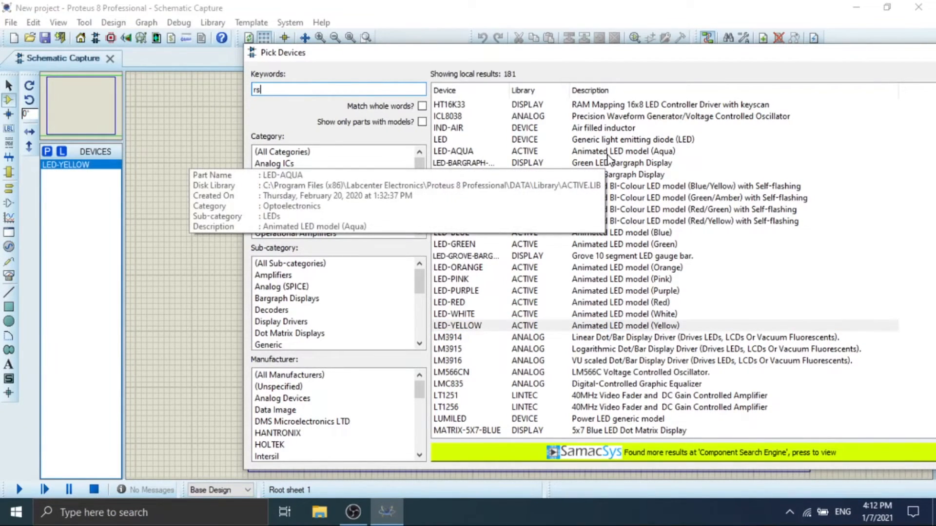
text(s)
key(BackSpace)
text(esisto)
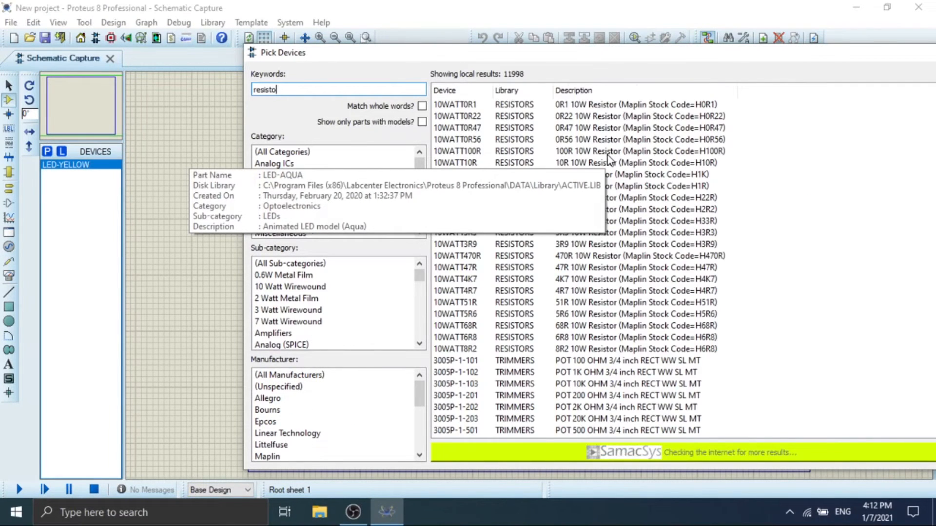
text(r)
drag(647, 56, 493, 31)
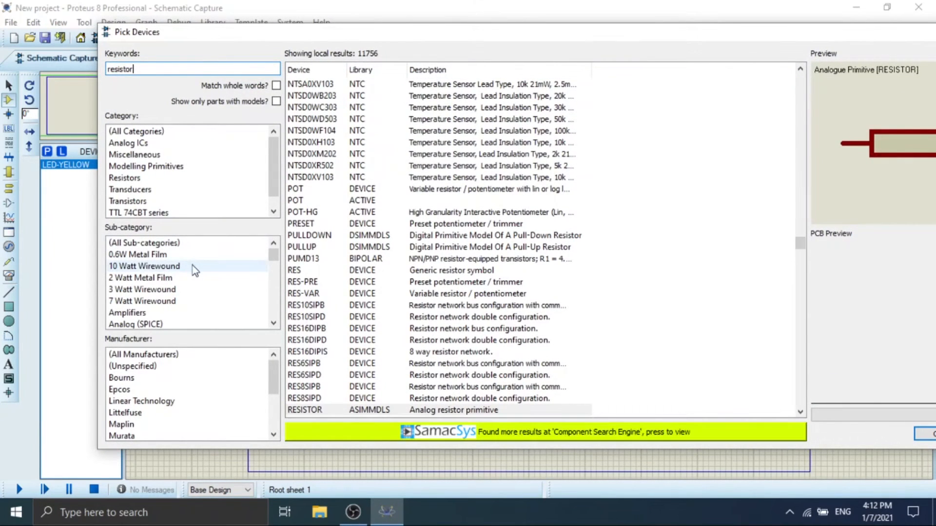
- Preview several resistor results, add the 31.6 ohm 1/8W 0805 SMD resistor RT0805DRD0731R6L to the device list, and close the picker
click(425, 155)
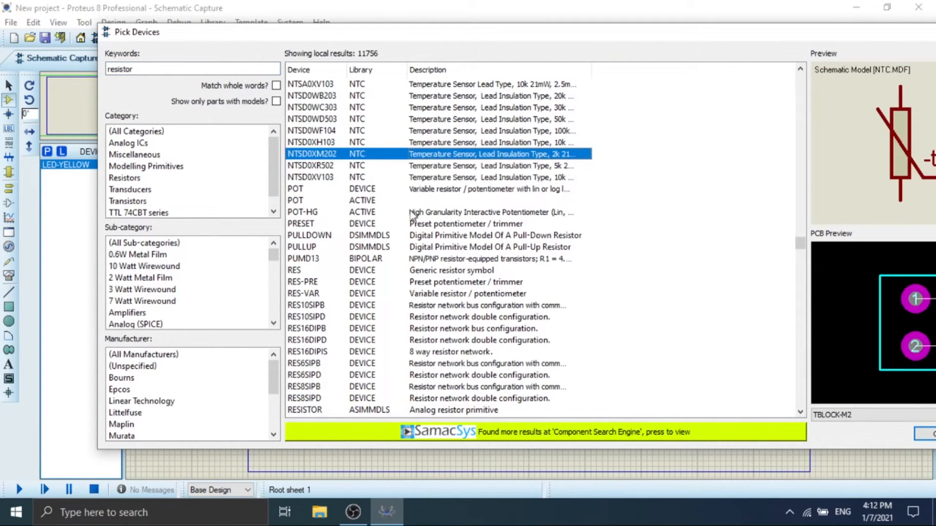
click(411, 201)
scroll(409, 220, down, 5)
click(408, 224)
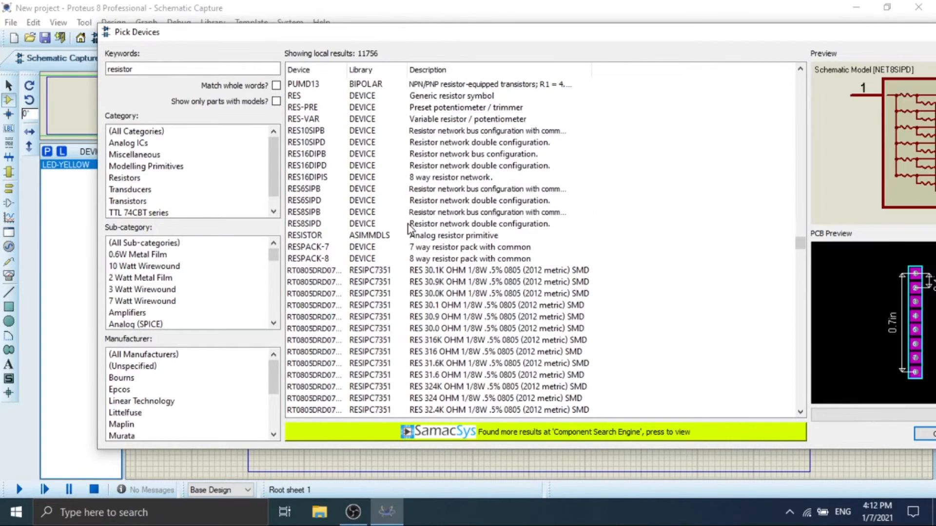
scroll(403, 238, down, 4)
click(404, 236)
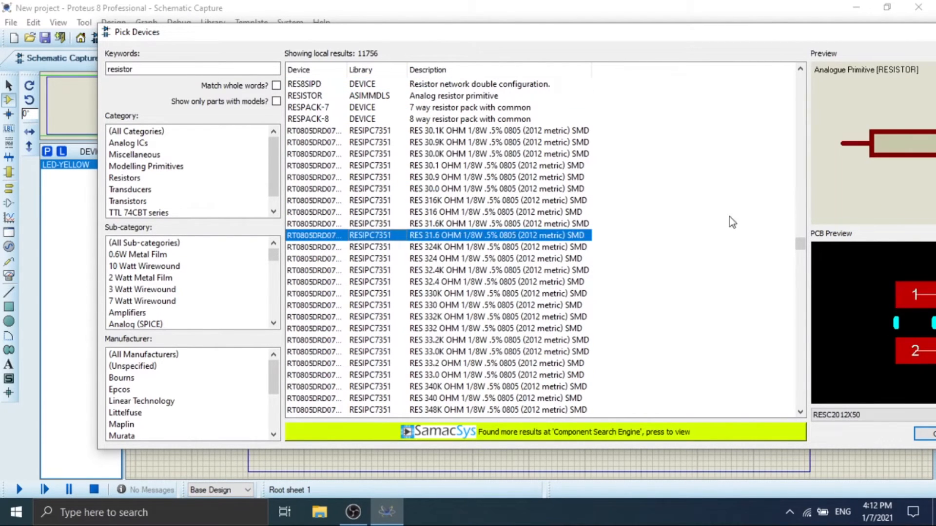
drag(774, 38, 686, 37)
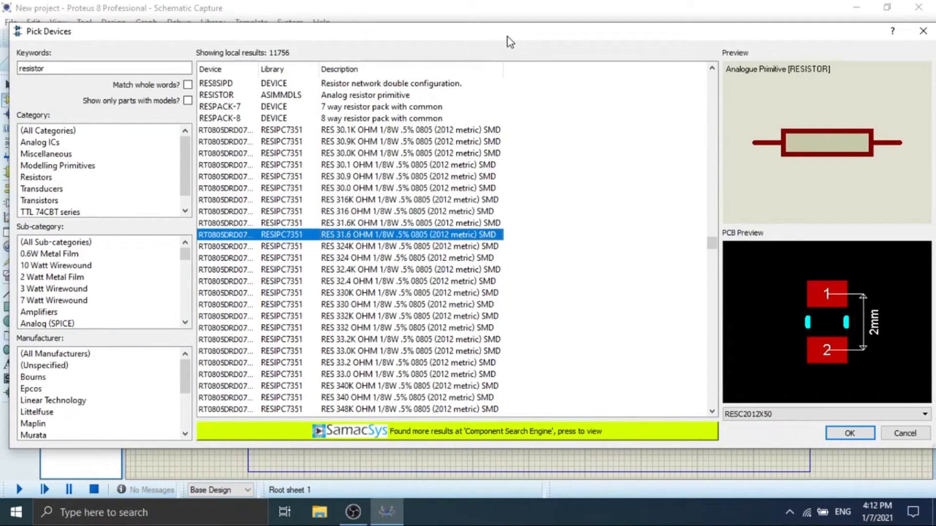
drag(508, 37, 385, 89)
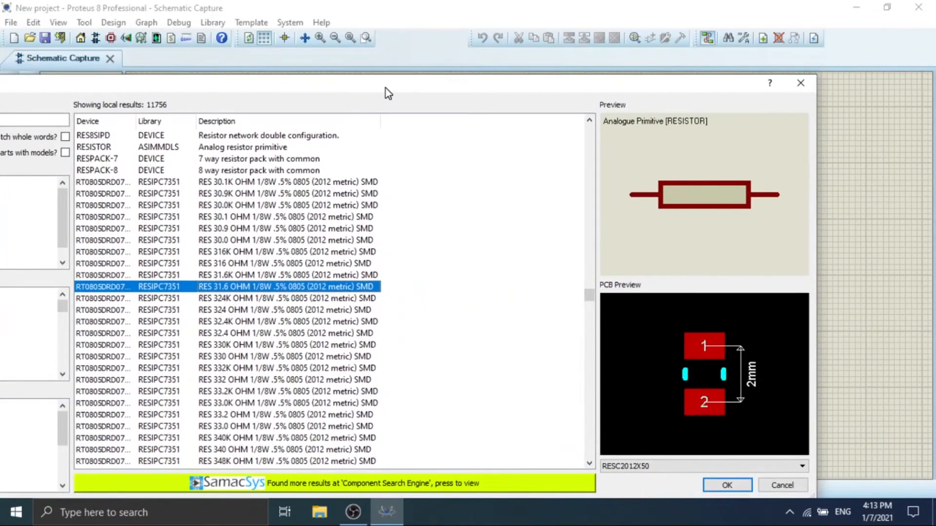
click(800, 83)
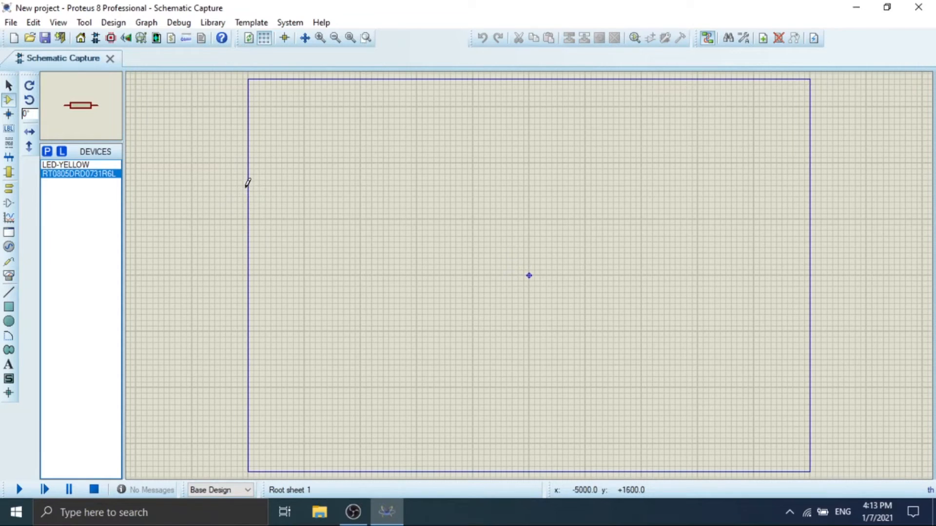
- Place a DC generator in the upper-left area of the schematic sheet
click(9, 247)
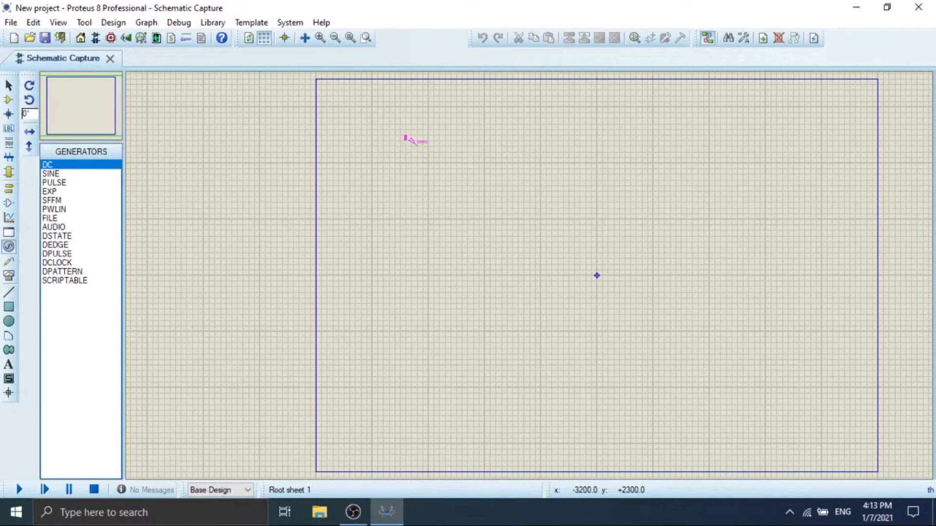
click(405, 139)
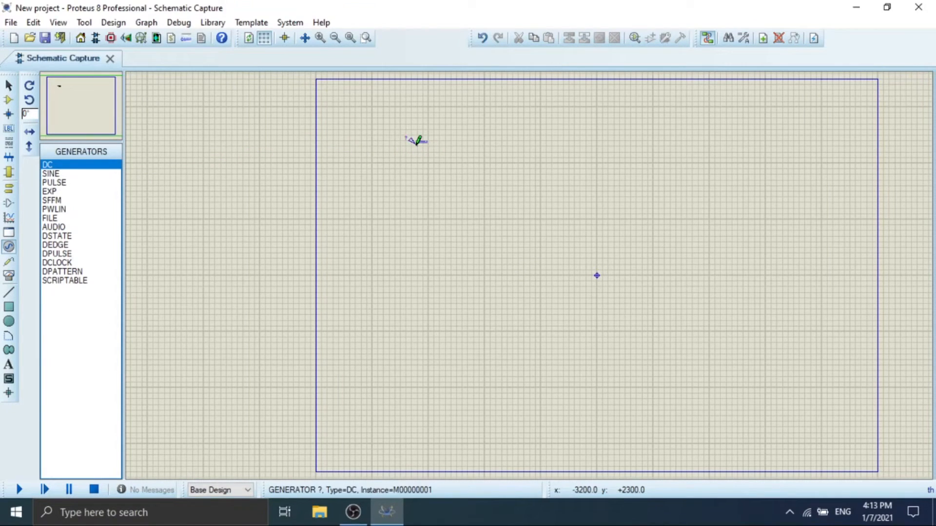
- Place the RT0805DRD0731R6L resistor vertically, rotated -90°, just below and right of the DC generator, and shift it one grid step left
click(9, 101)
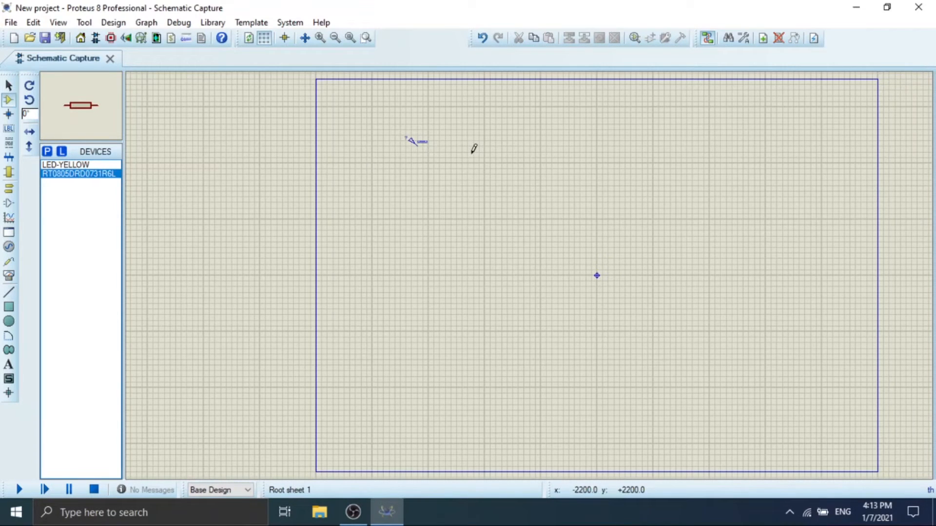
click(28, 89)
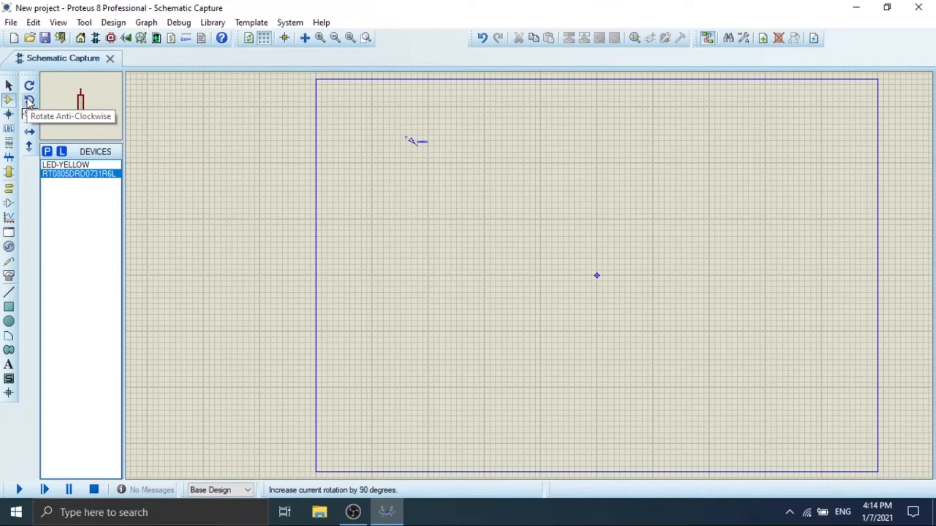
click(28, 101)
click(29, 86)
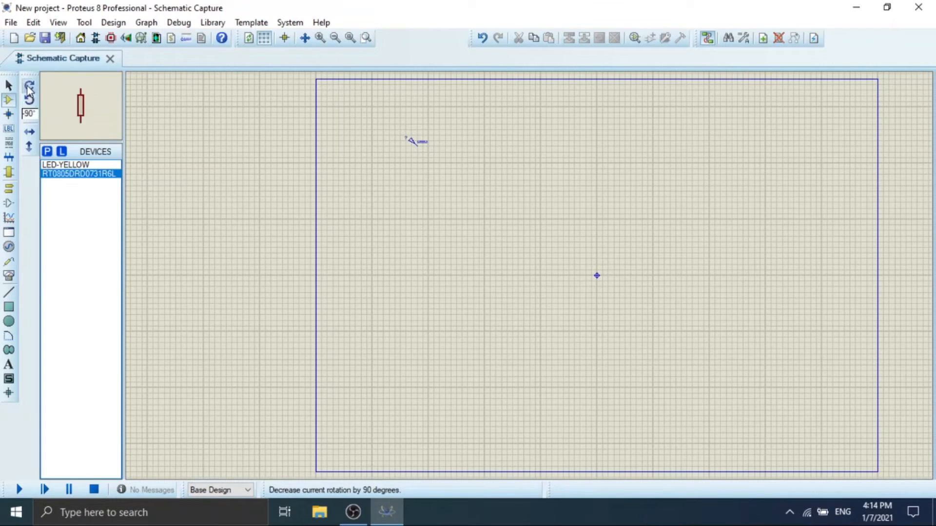
click(500, 170)
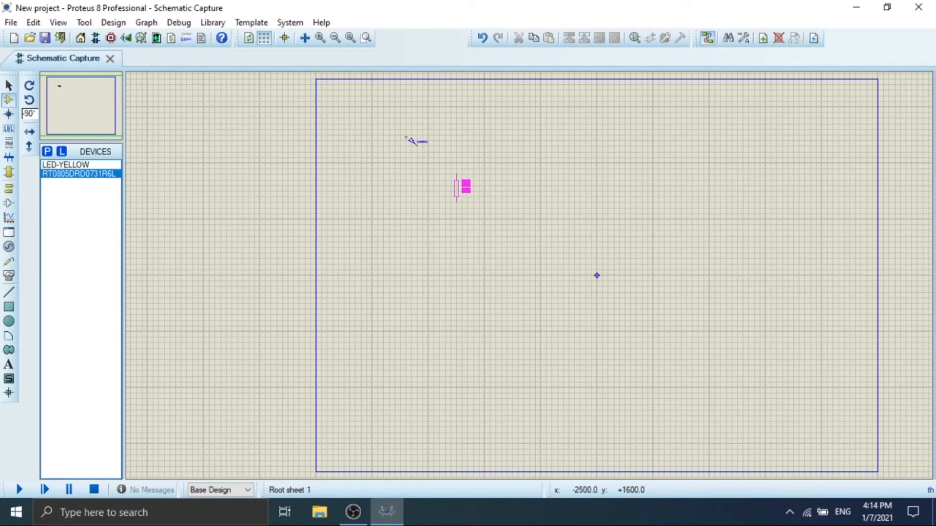
click(459, 187)
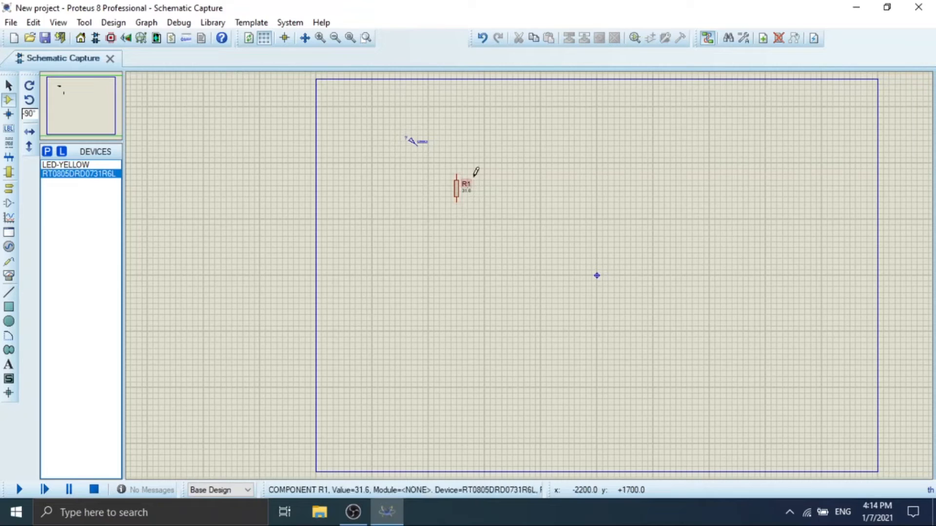
right_click(456, 197)
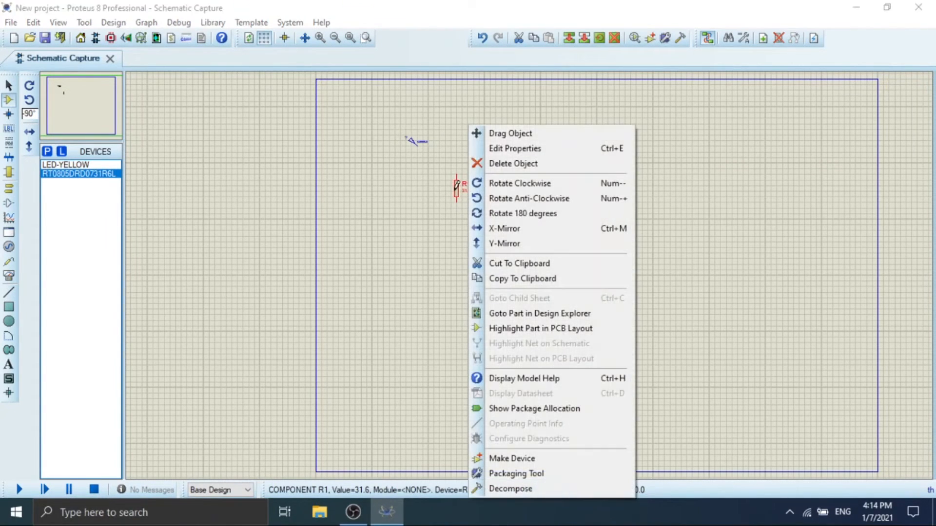
click(492, 164)
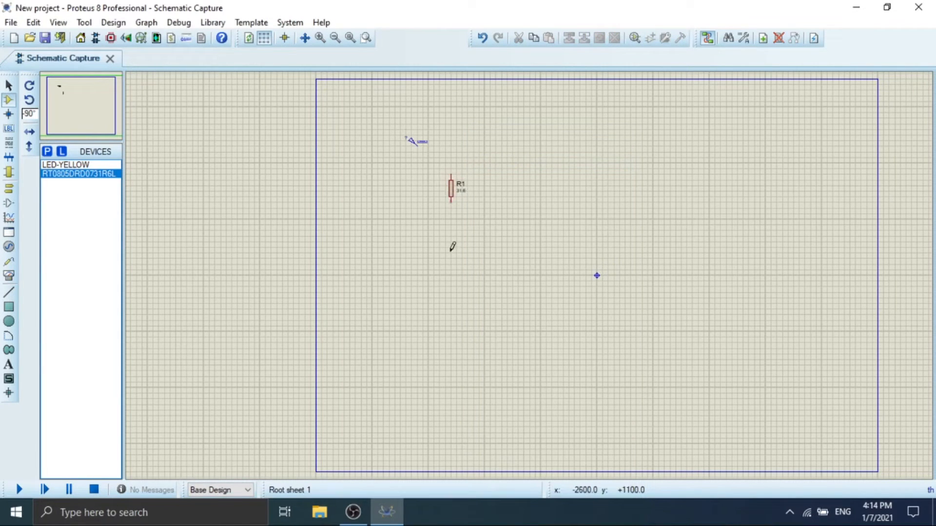
- Delete resistor R1 and undo the deletion
right_click(452, 188)
right_click(453, 189)
key(ctrl+z)
- Place LED-YELLOW on the sheet directly below resistor R1 at -90° rotation
click(86, 166)
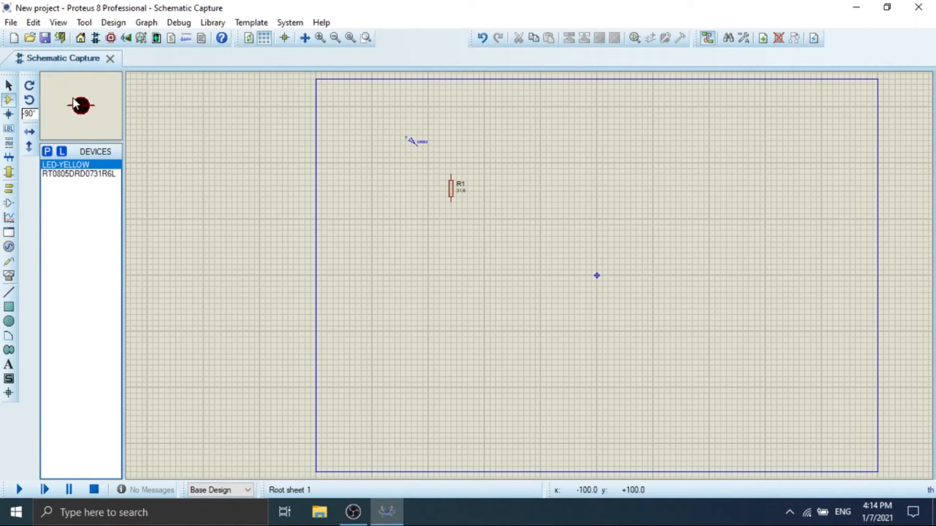
click(31, 101)
click(29, 86)
click(457, 248)
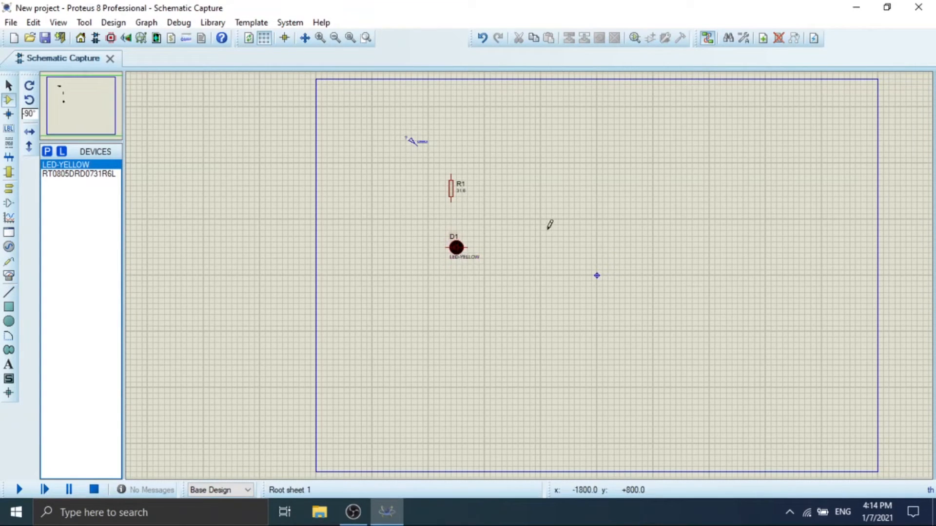
- Mirror the yellow LED D1 with X-Mirror and Y-Mirror
right_click(458, 250)
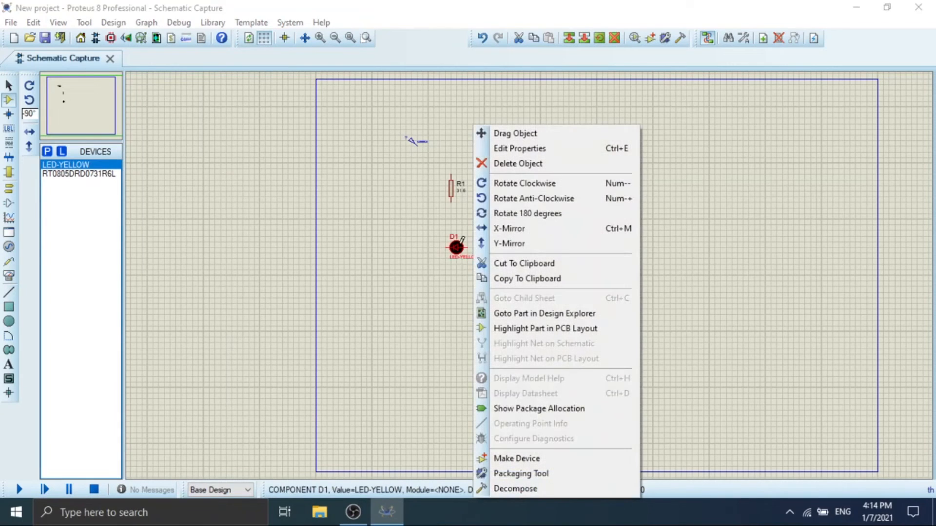
click(507, 229)
right_click(457, 248)
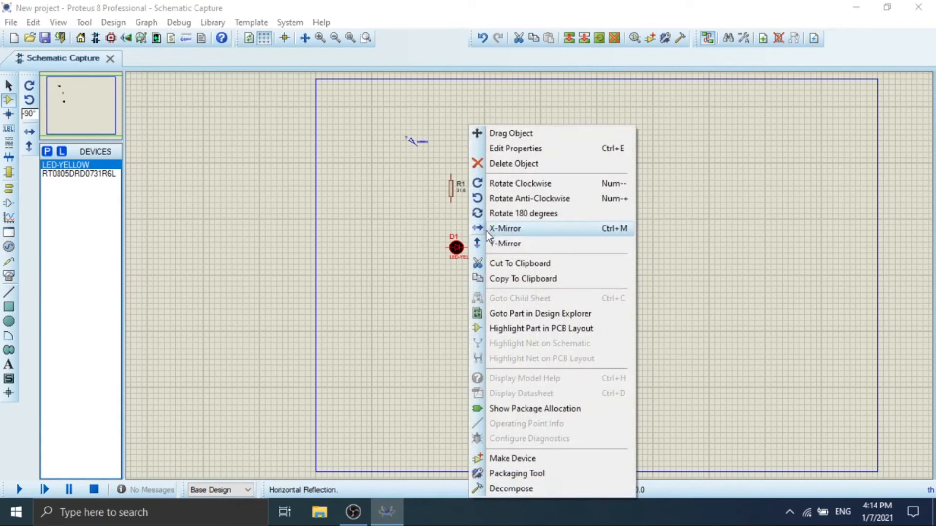
click(490, 244)
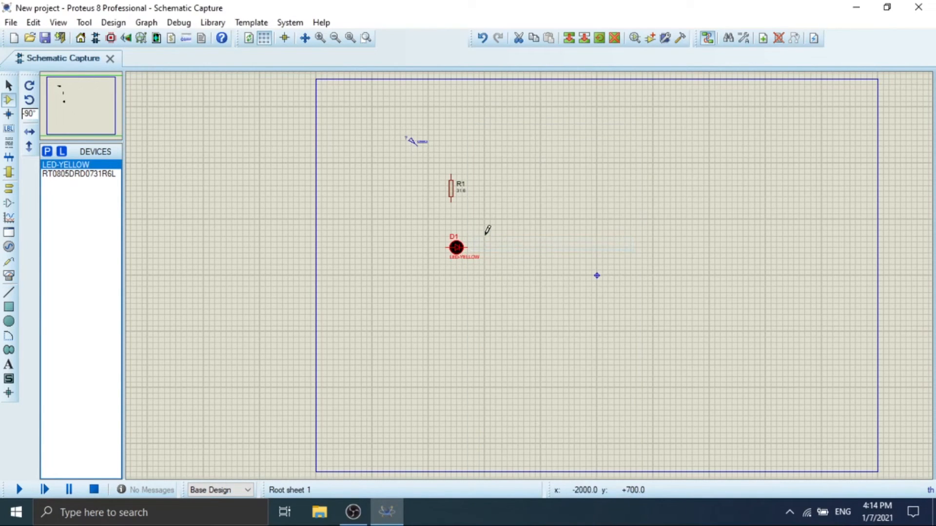
- Rotate the yellow LED D1 clockwise into a vertical orientation and deselect it
right_click(462, 250)
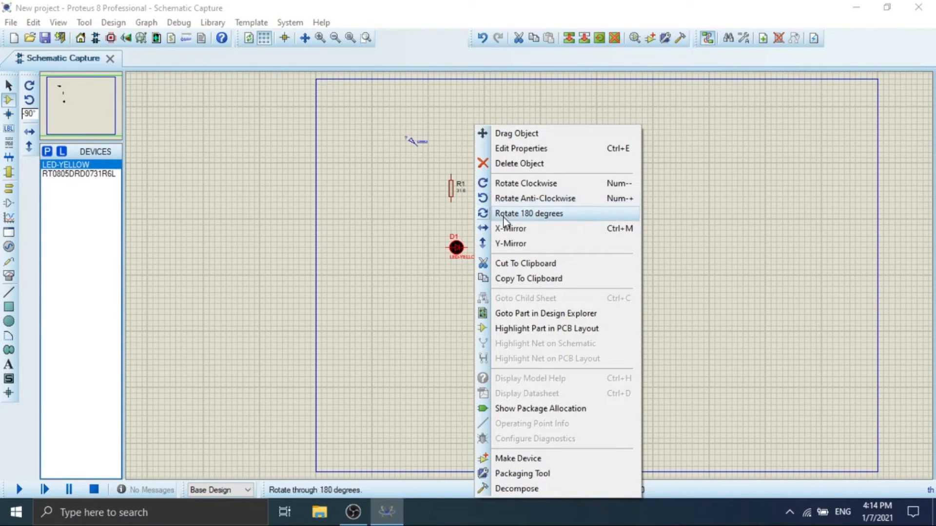
click(507, 183)
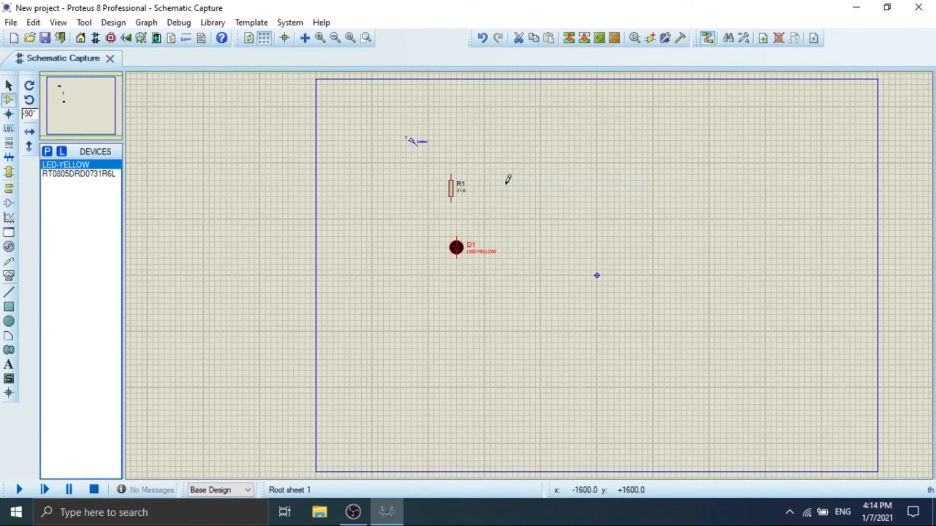
click(444, 226)
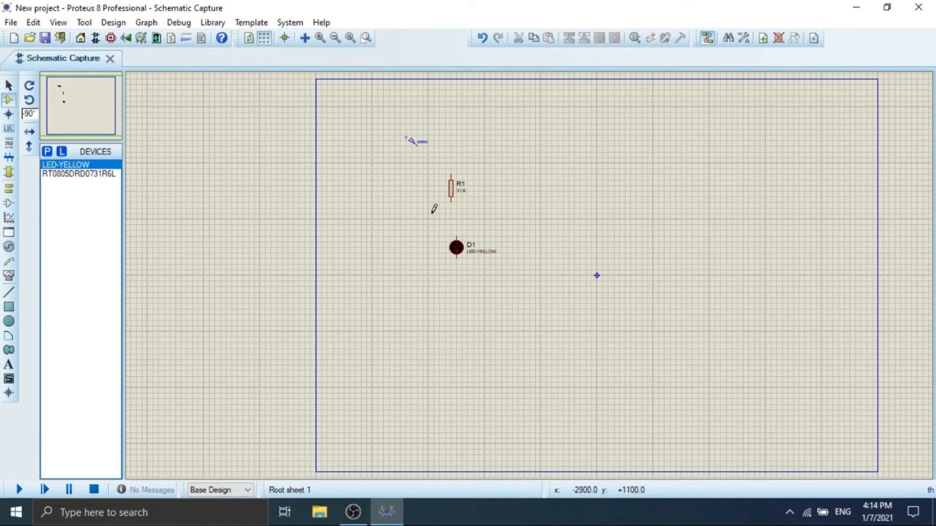
- Move the yellow LED D1 slightly sideways to align it with resistor R1 above, and deselect it
drag(428, 214, 507, 293)
drag(483, 248, 457, 251)
click(388, 207)
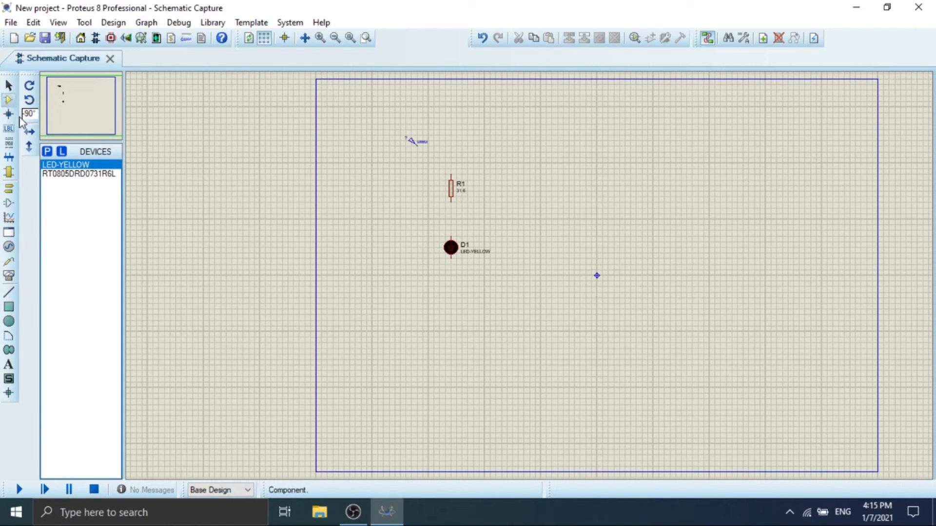
- Search the device library for "switch" and add the interactive SPST latched part SWITCH to the device list
click(47, 152)
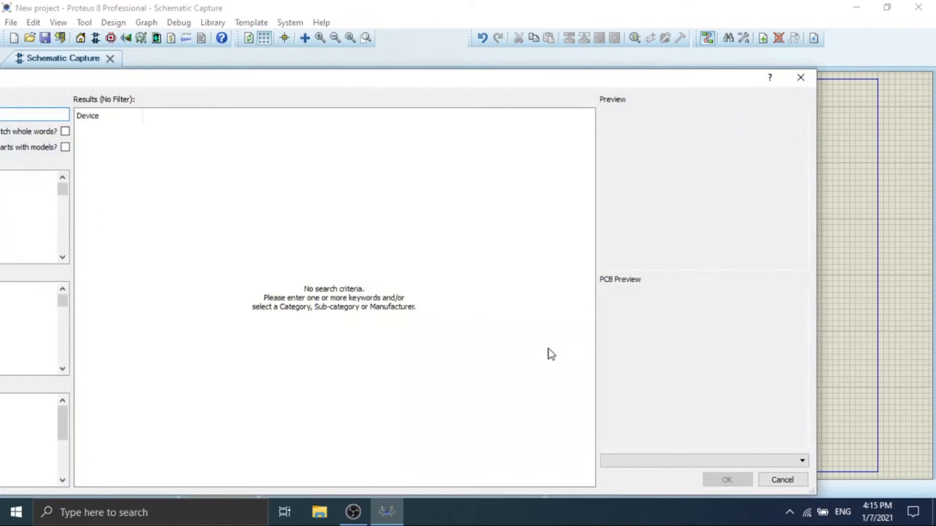
drag(572, 74, 736, 77)
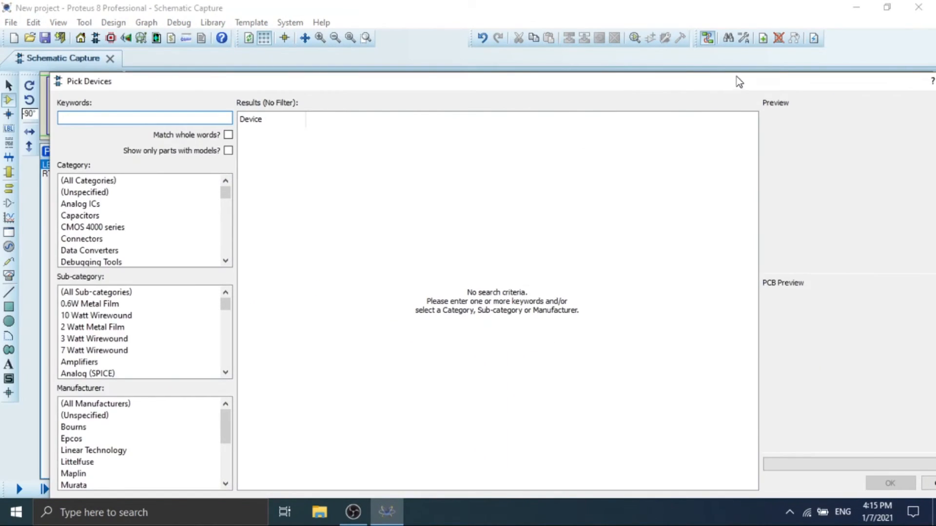
text(switch)
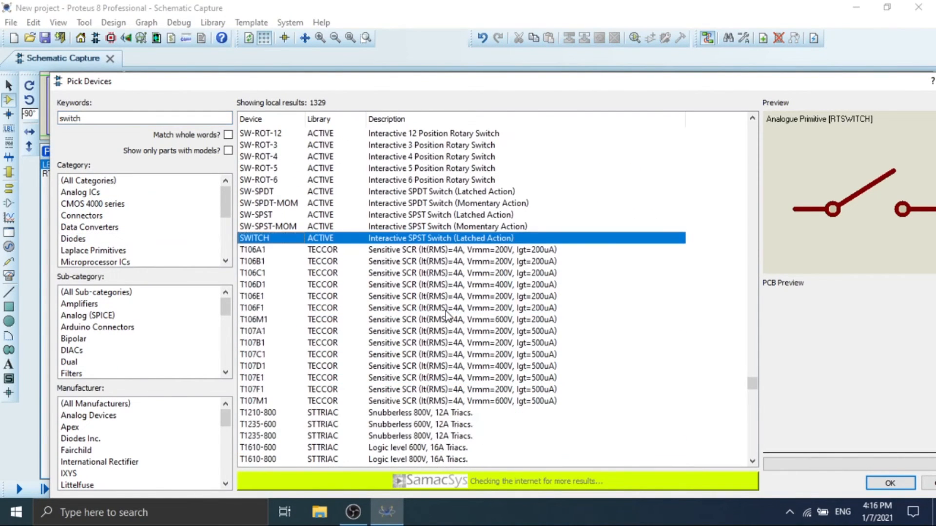
double_click(291, 243)
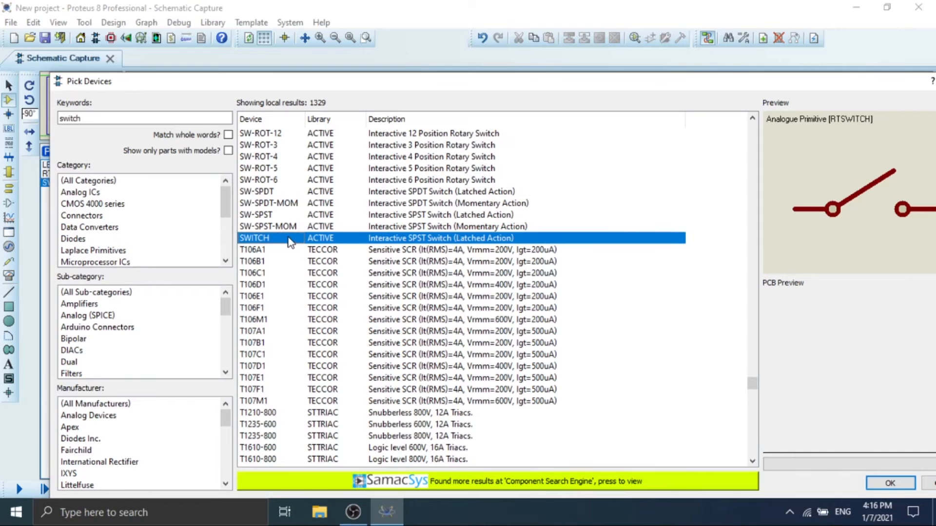
drag(627, 81, 726, 49)
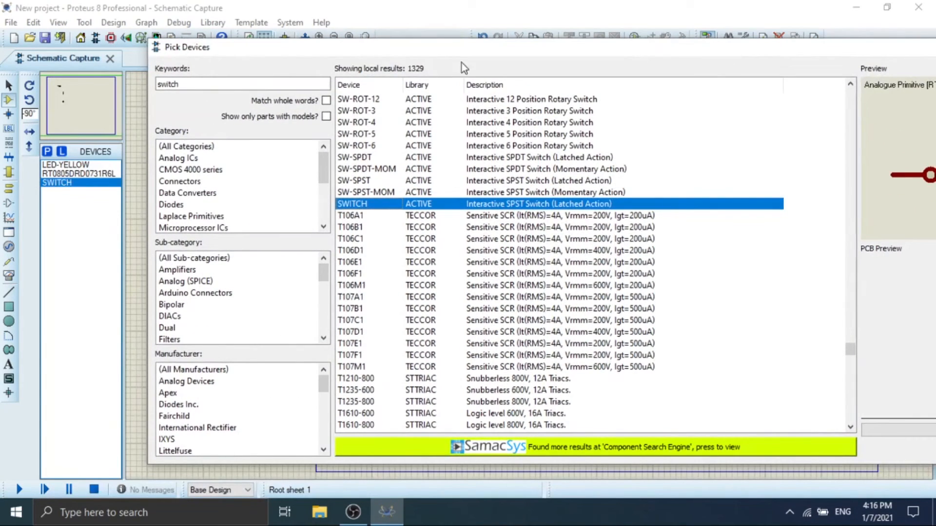
drag(516, 49, 435, 117)
click(858, 98)
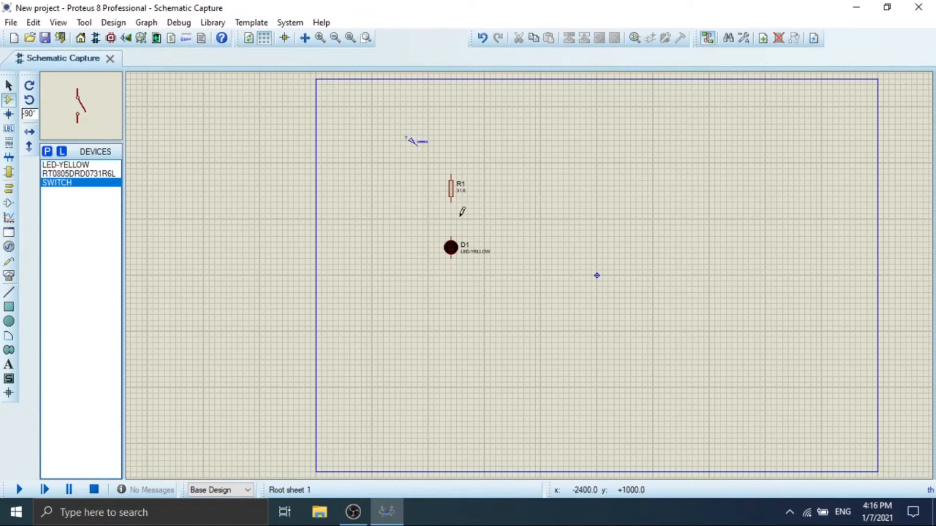
- Place the SWITCH just above resistor R1 and move the DC generator up near the sheet's upper border
click(456, 153)
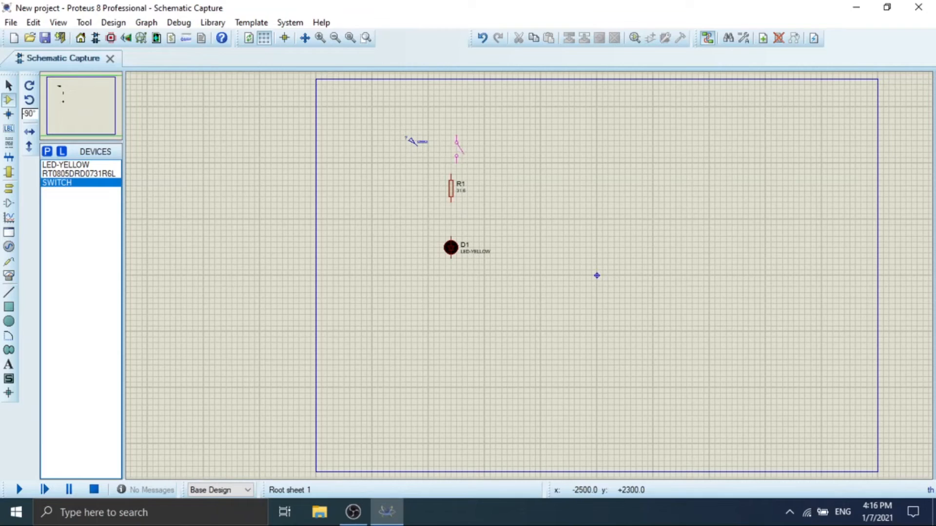
click(453, 155)
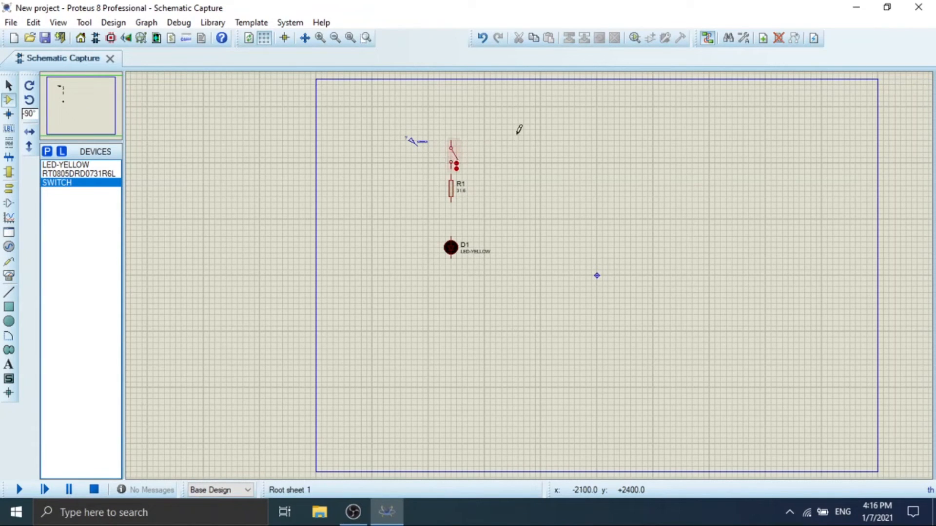
drag(395, 115, 416, 106)
click(426, 165)
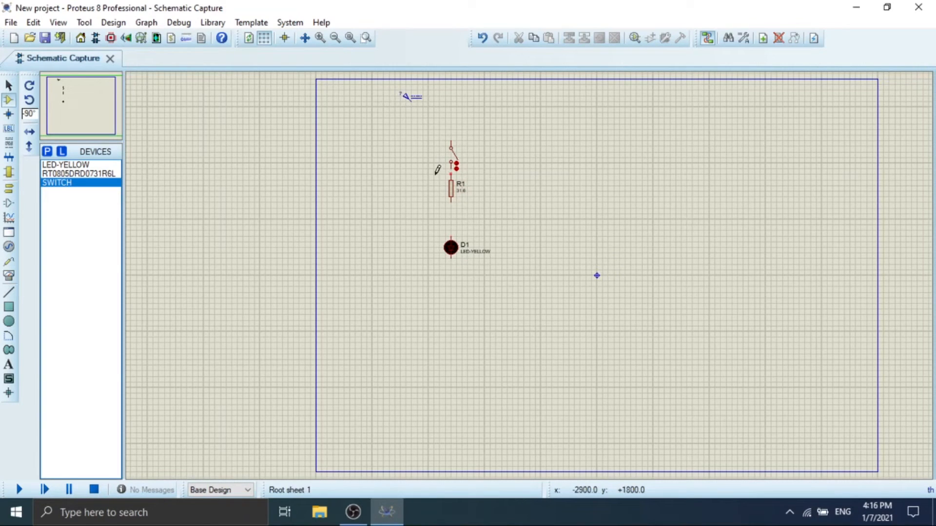
- Move resistor R1 down to sit between the switch and the yellow LED, and deselect it
click(468, 195)
mouse_move(468, 199)
mouse_down()
mouse_move(465, 211)
mouse_move(455, 196)
mouse_up()
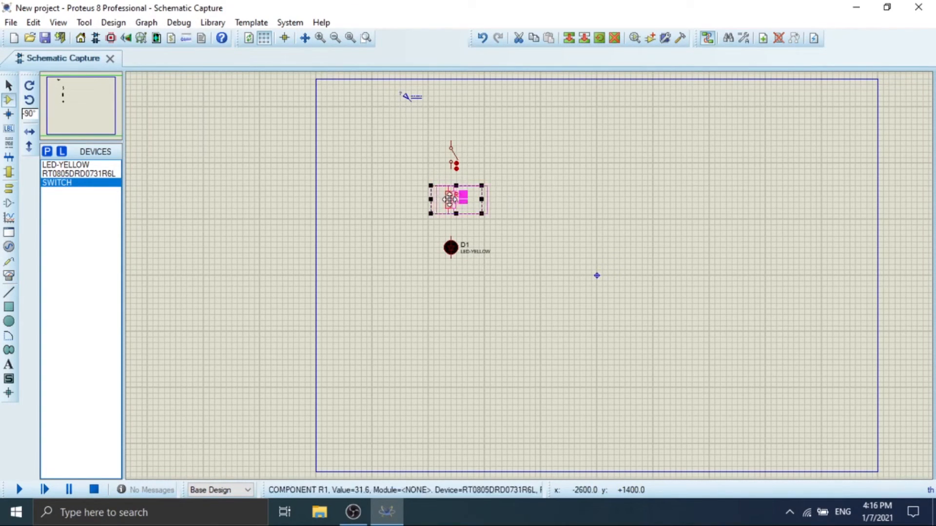
click(638, 199)
drag(434, 180, 479, 210)
mouse_move(445, 180)
mouse_down()
mouse_move(473, 225)
mouse_move(451, 198)
mouse_up()
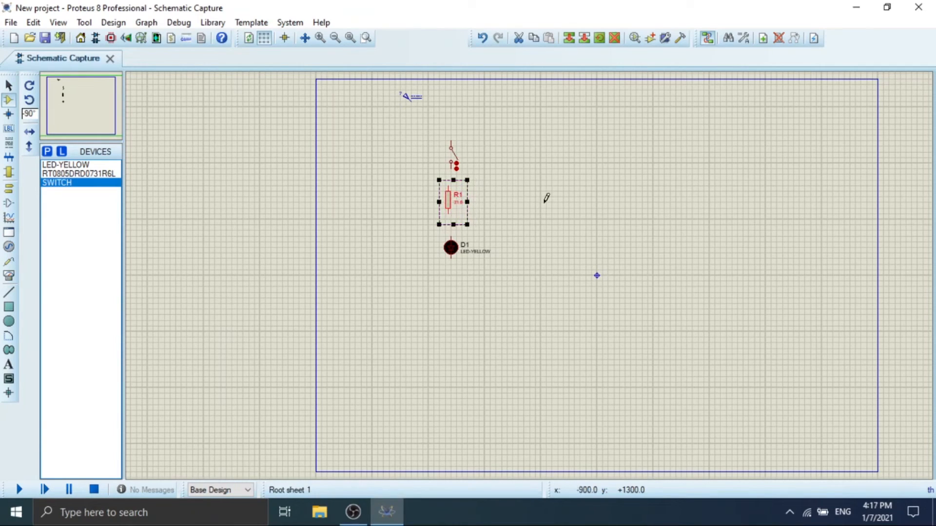
click(533, 176)
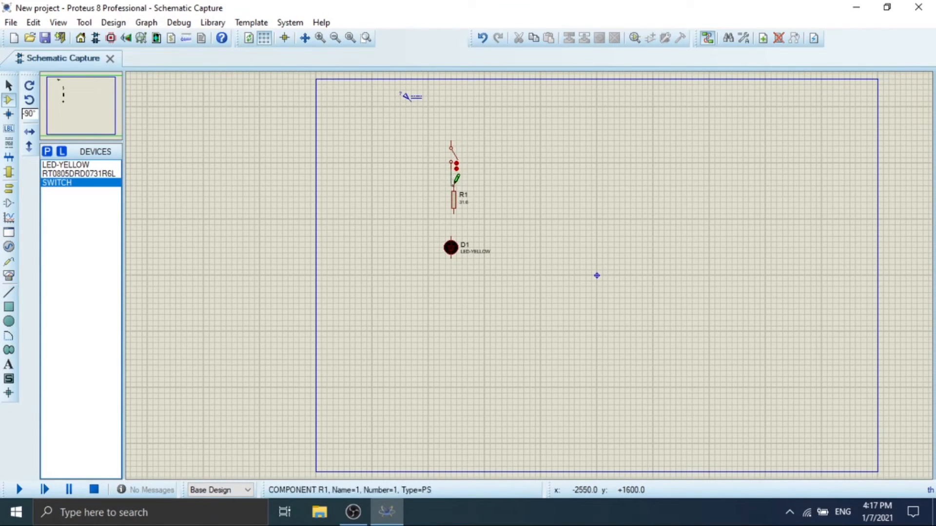
- Wire the DC generator, switch, resistor R1 and yellow LED D1 together in series
click(453, 229)
click(453, 214)
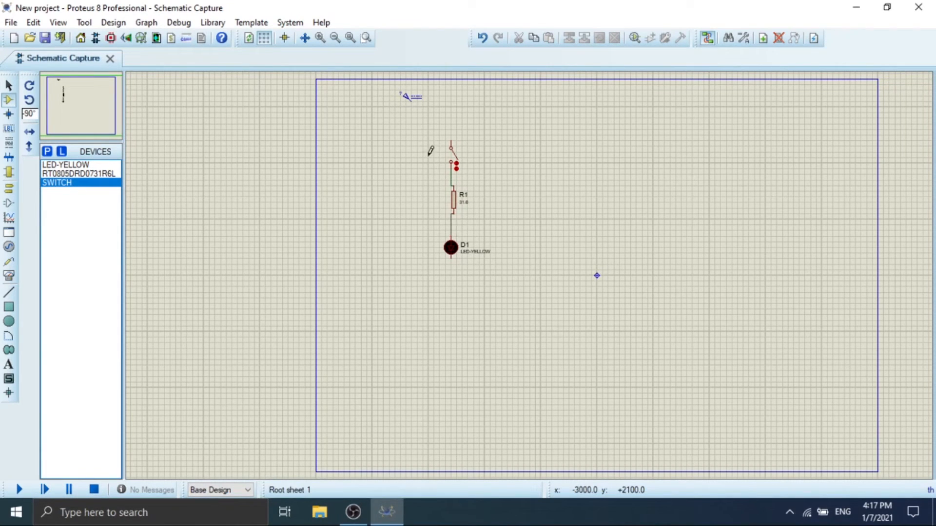
click(452, 144)
click(415, 99)
- Place a GROUND terminal directly below the yellow LED D1 and wire it to the LED's lower pin
click(9, 172)
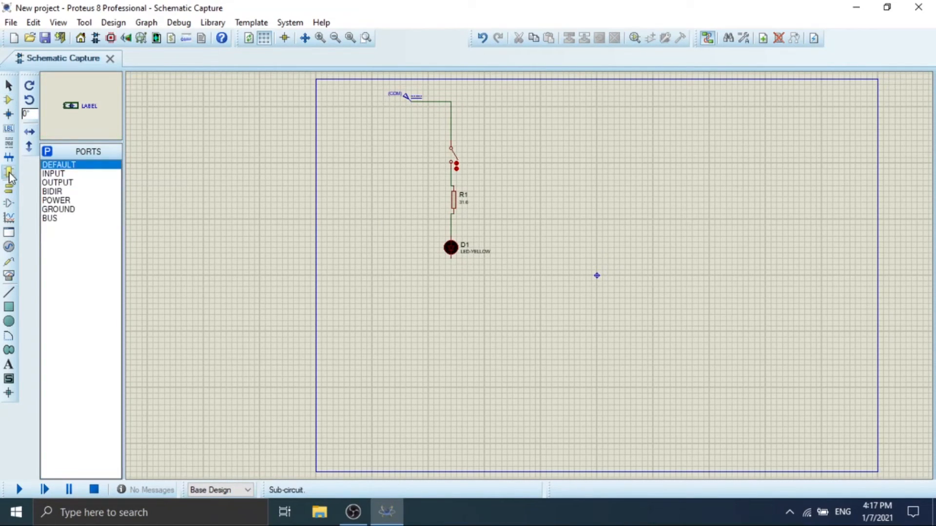
click(57, 209)
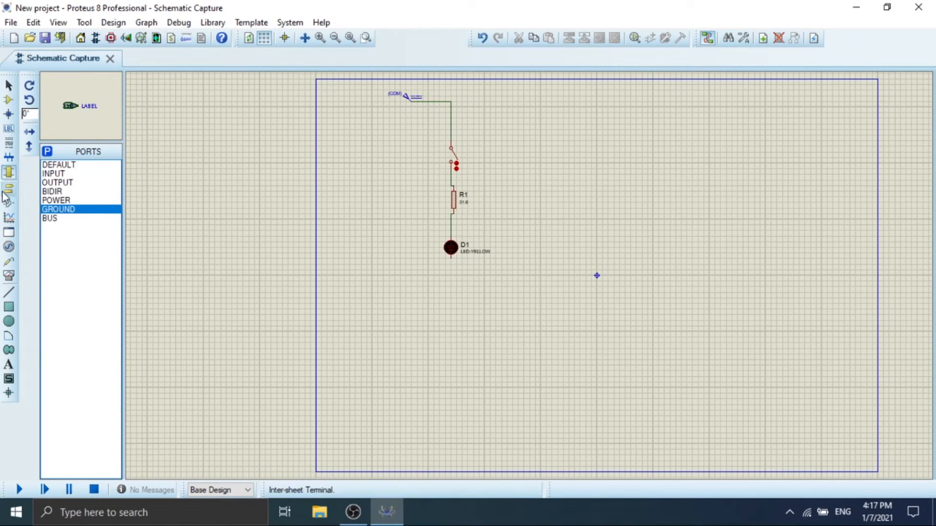
click(8, 188)
click(57, 209)
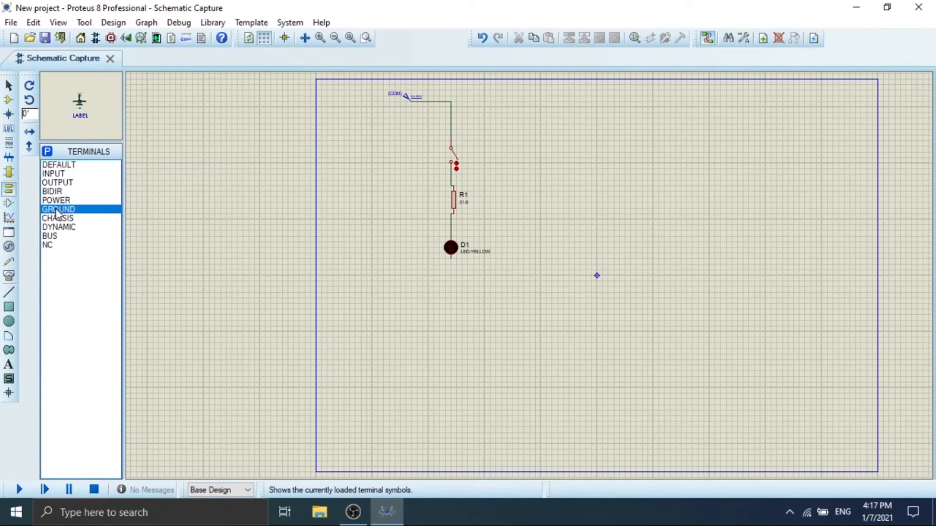
double_click(56, 209)
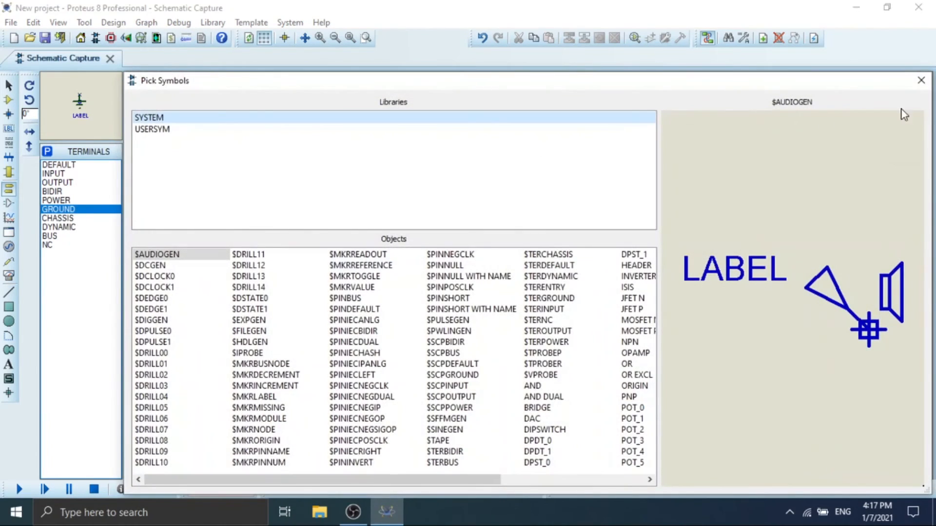
click(927, 87)
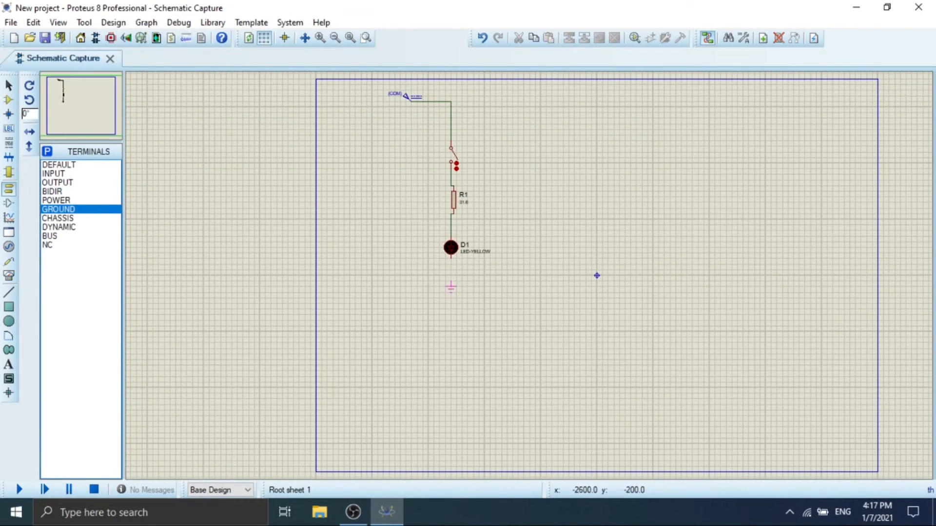
click(451, 281)
click(451, 275)
click(451, 257)
- Set the DC generator's voltage to 5 volts and confirm its properties
double_click(409, 97)
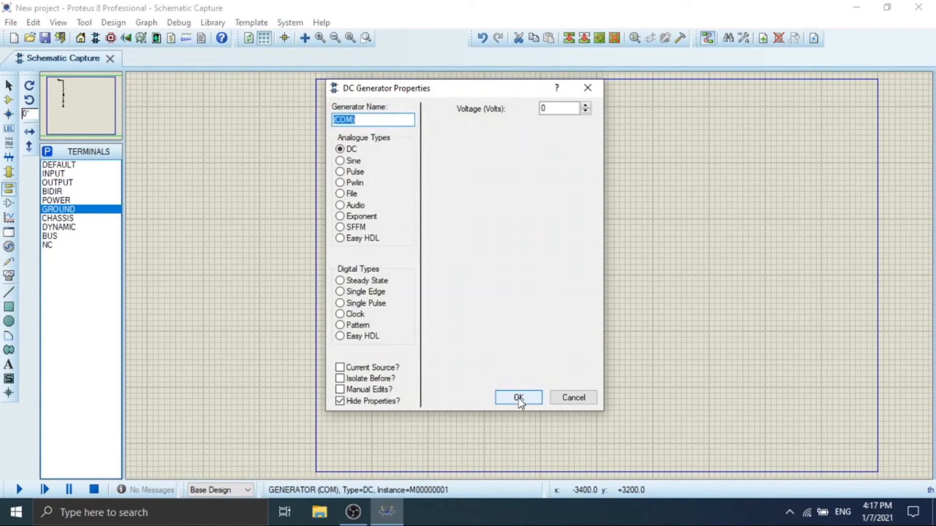
drag(497, 90, 666, 135)
click(718, 153)
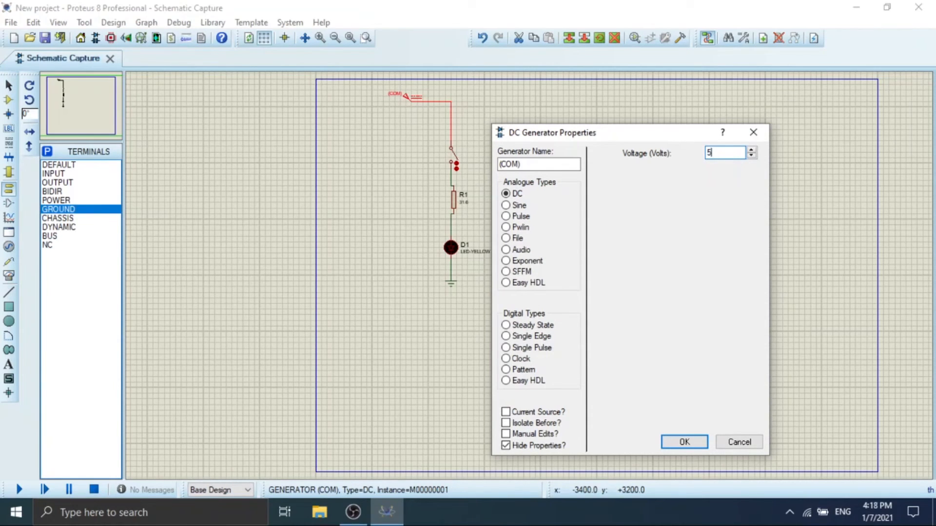
key(Return)
click(408, 92)
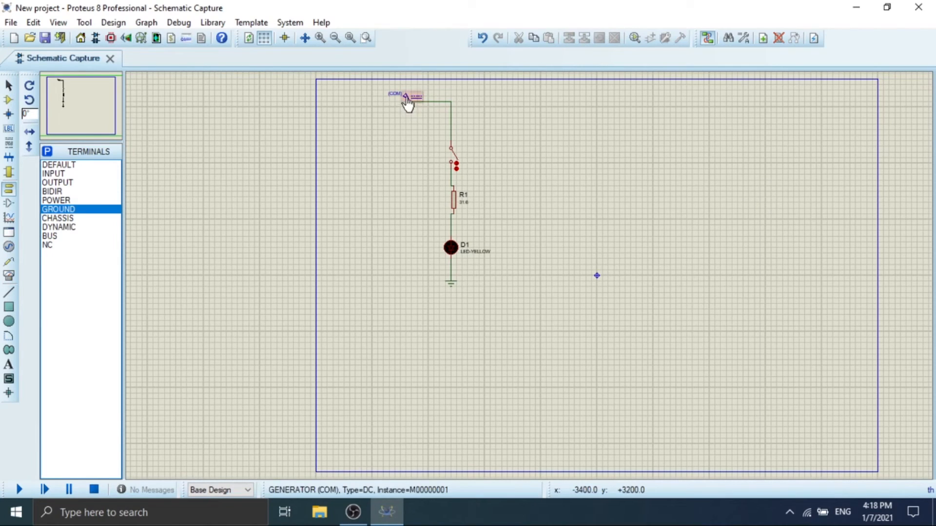
- Set resistor R1's resistance to 120k and change its part reference to R3
double_click(452, 201)
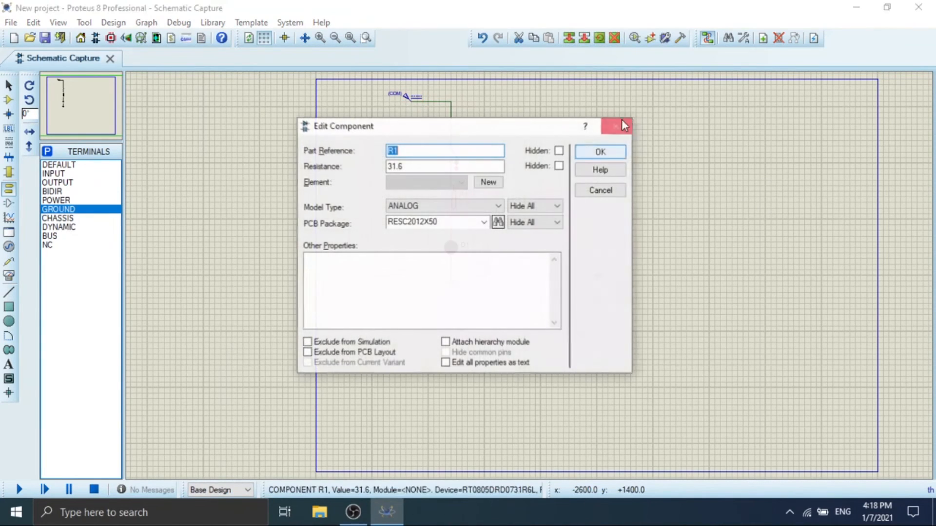
double_click(397, 166)
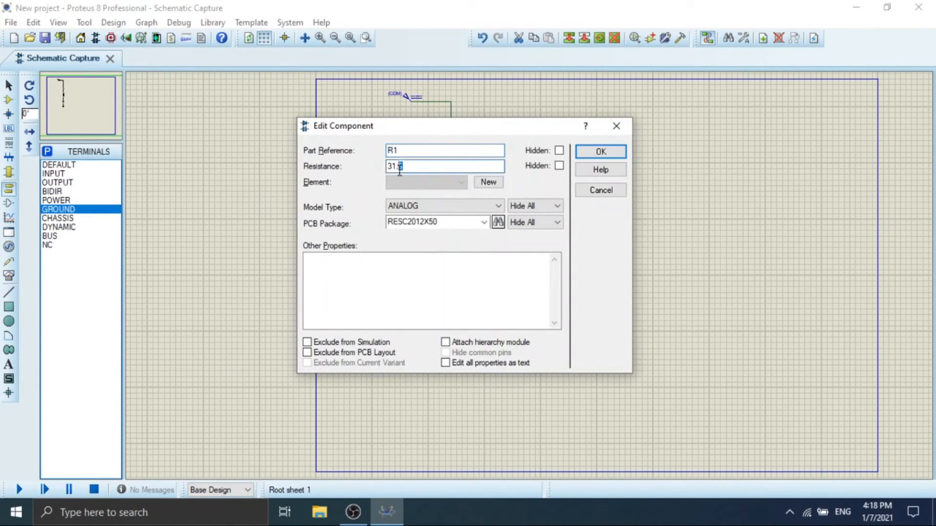
drag(425, 124, 797, 72)
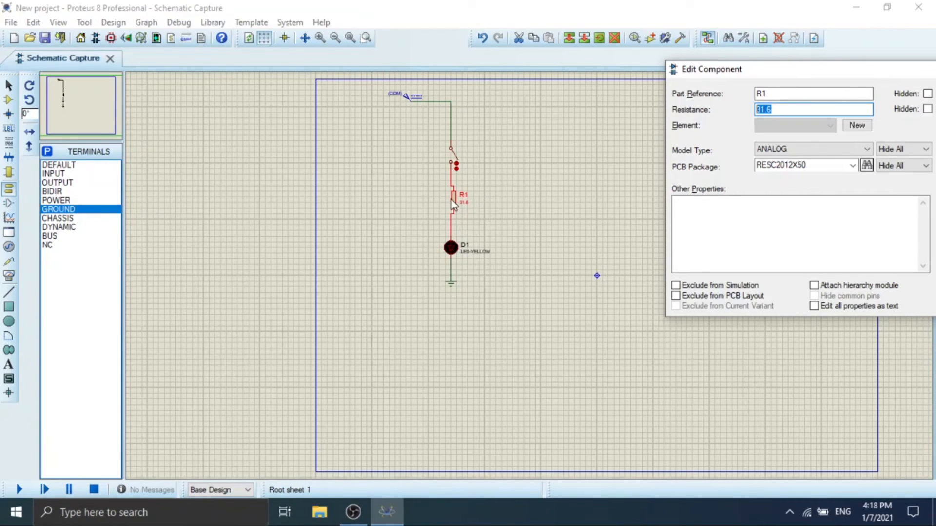
drag(773, 73, 643, 88)
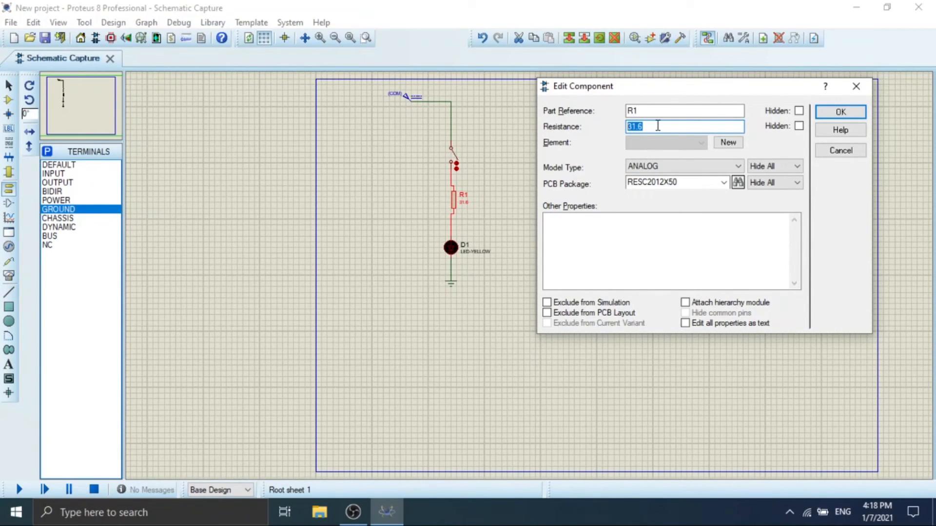
text(120k)
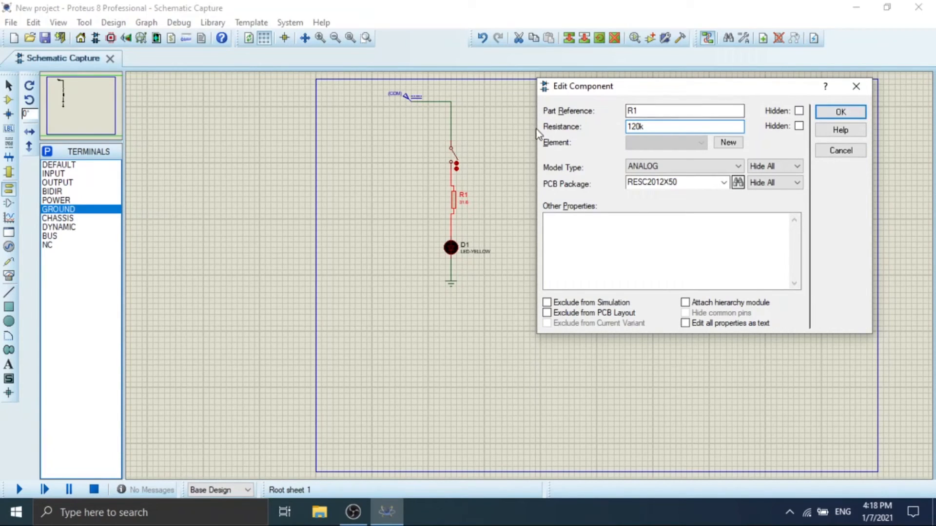
click(646, 109)
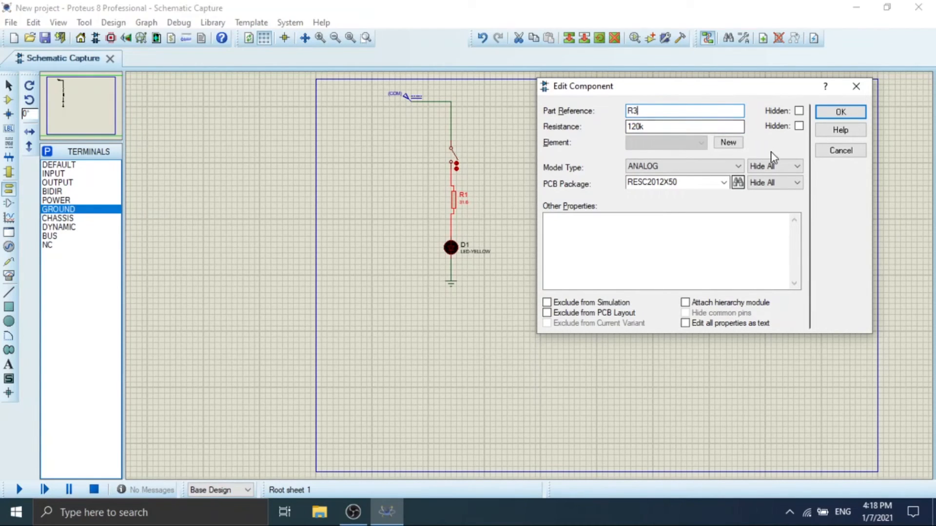
key(Return)
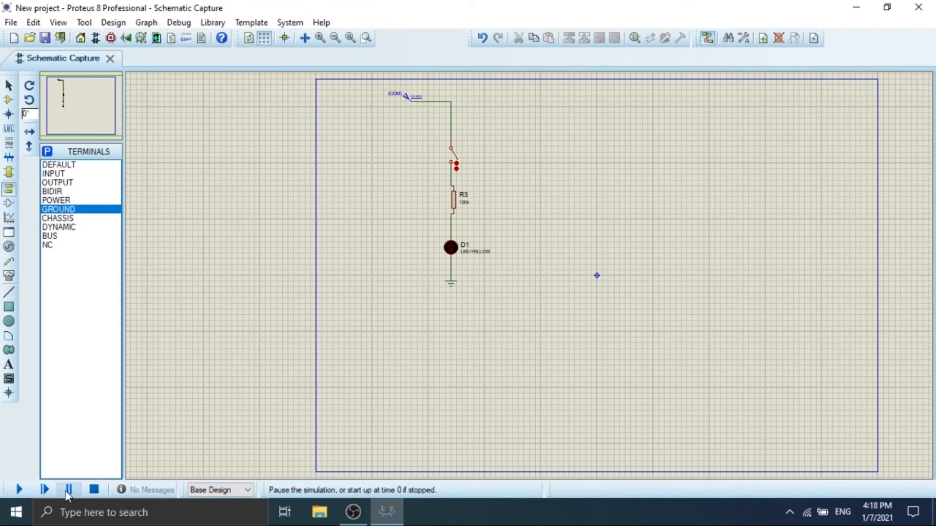
- Start the circuit simulation and try to toggle the switch above resistor R3
click(22, 491)
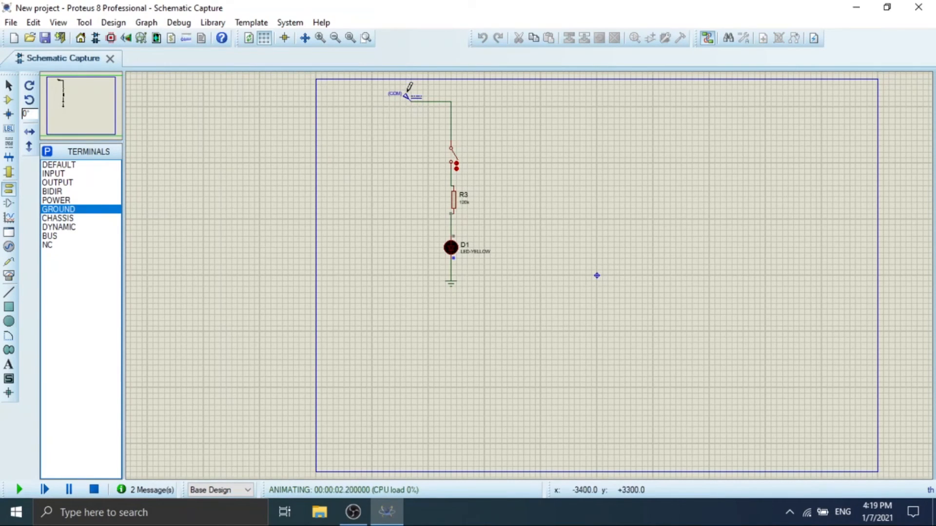
click(452, 162)
click(457, 166)
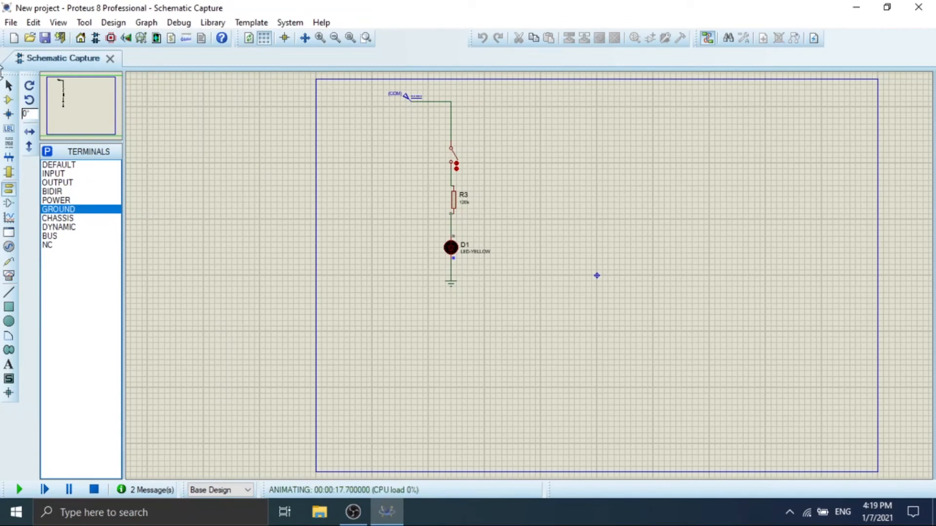
click(7, 276)
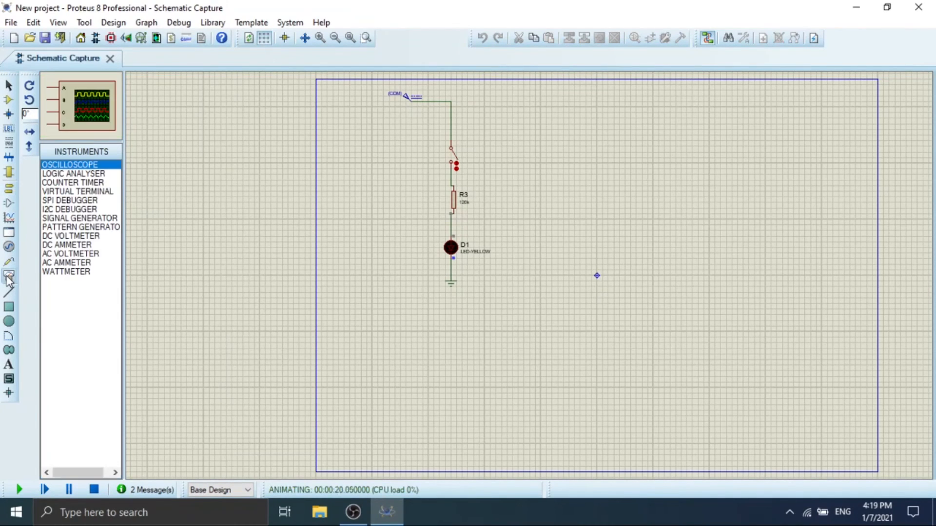
click(63, 254)
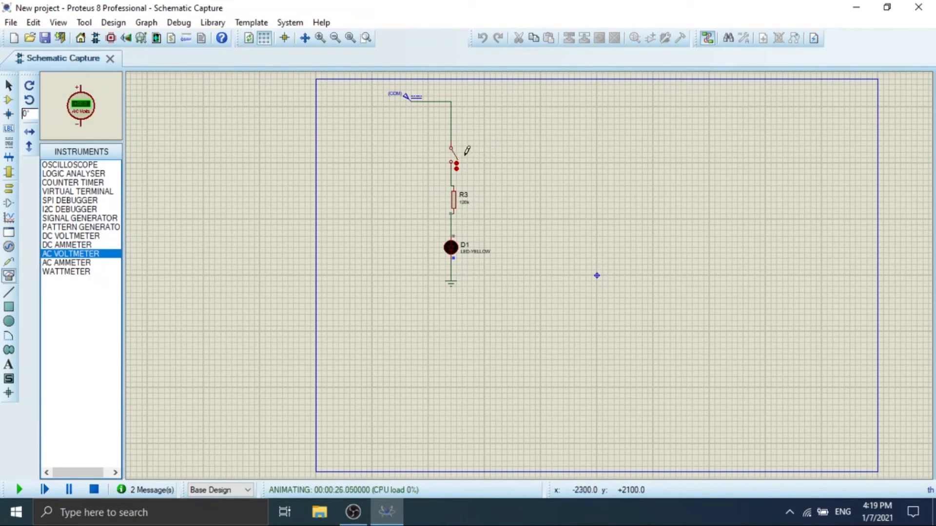
click(8, 367)
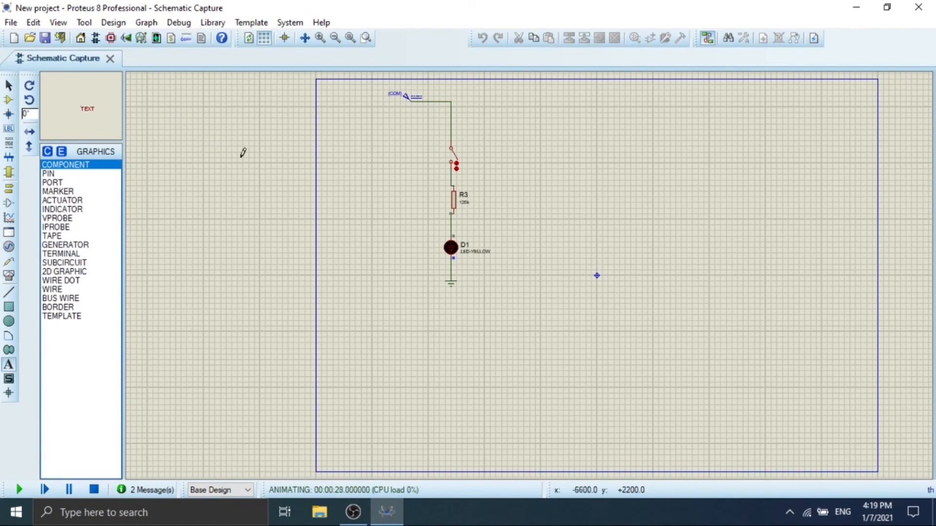
click(609, 203)
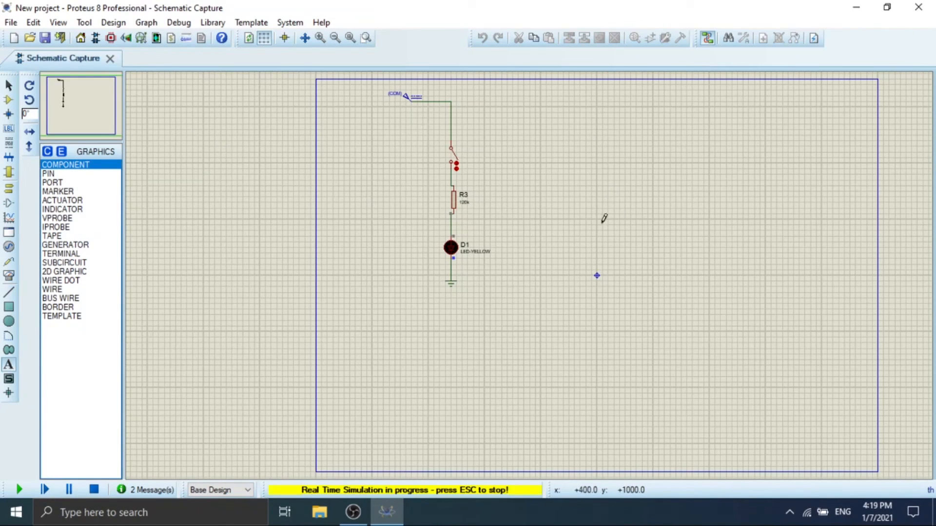
- Stop the simulation and place the text "my project" to the right of the circuit with an increased text height
click(94, 489)
click(514, 213)
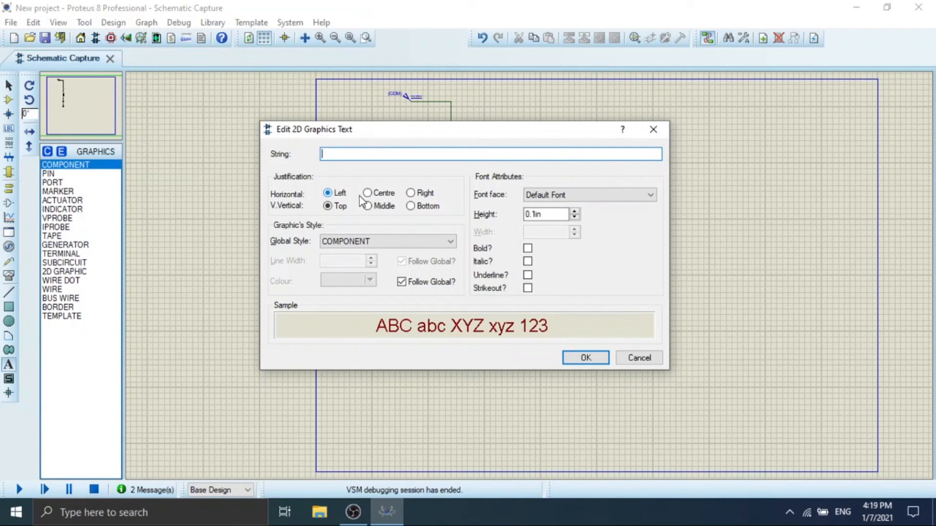
text(my project)
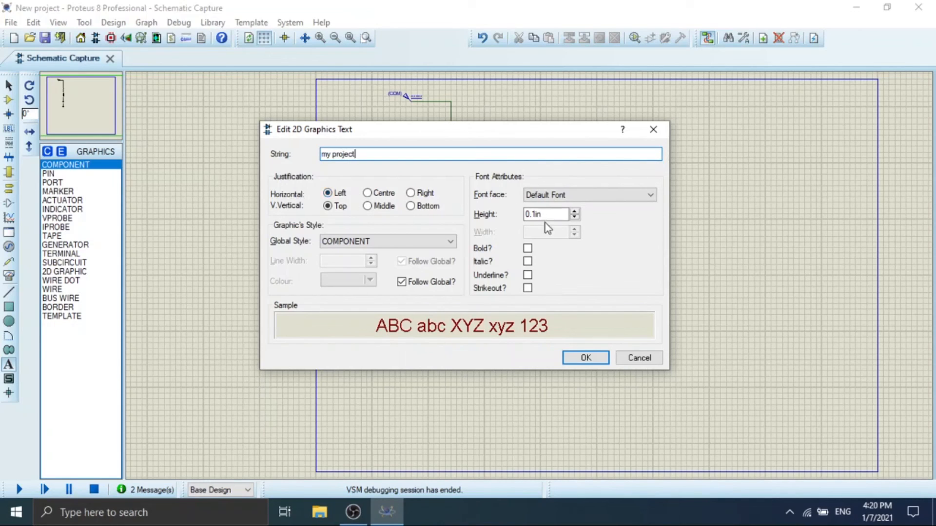
click(574, 212)
click(575, 213)
click(575, 213)
click(575, 212)
click(574, 213)
click(575, 212)
click(579, 361)
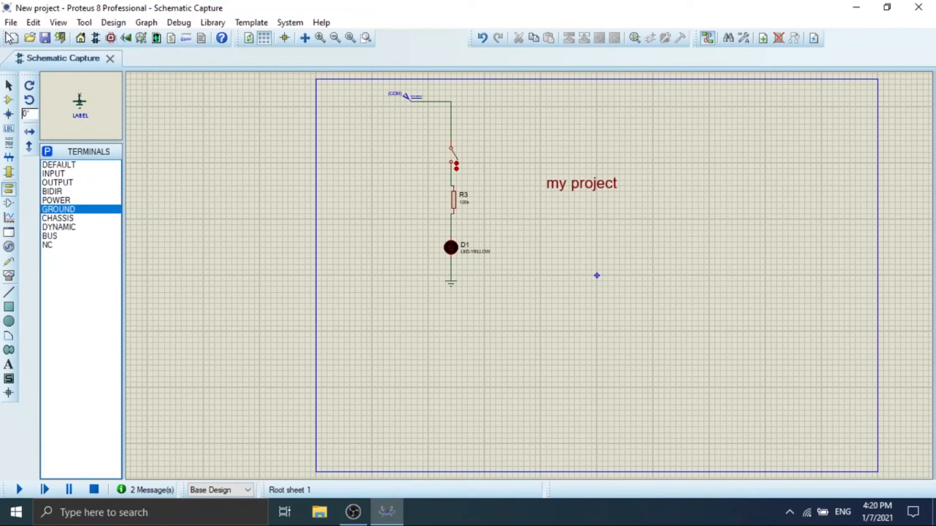
- Save the project and place a separate GROUND terminal in the empty area left of resistor R3
click(45, 39)
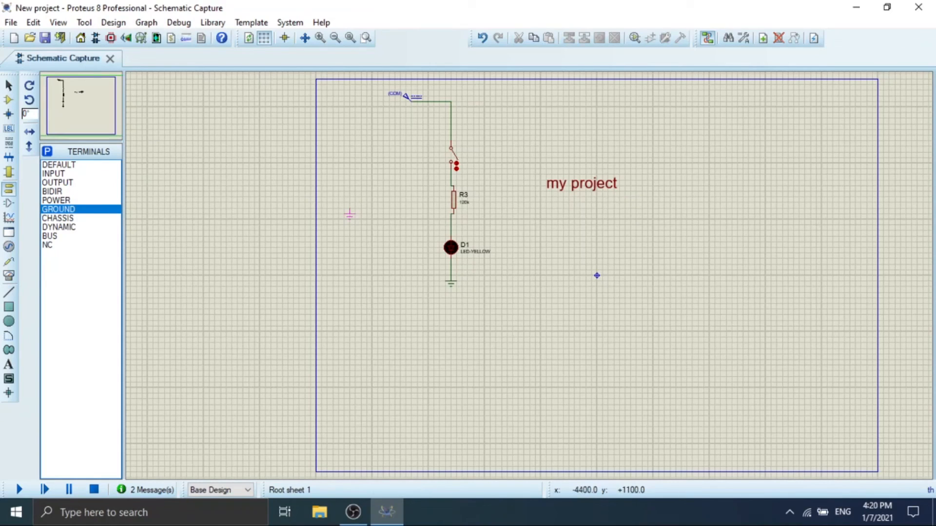
click(345, 214)
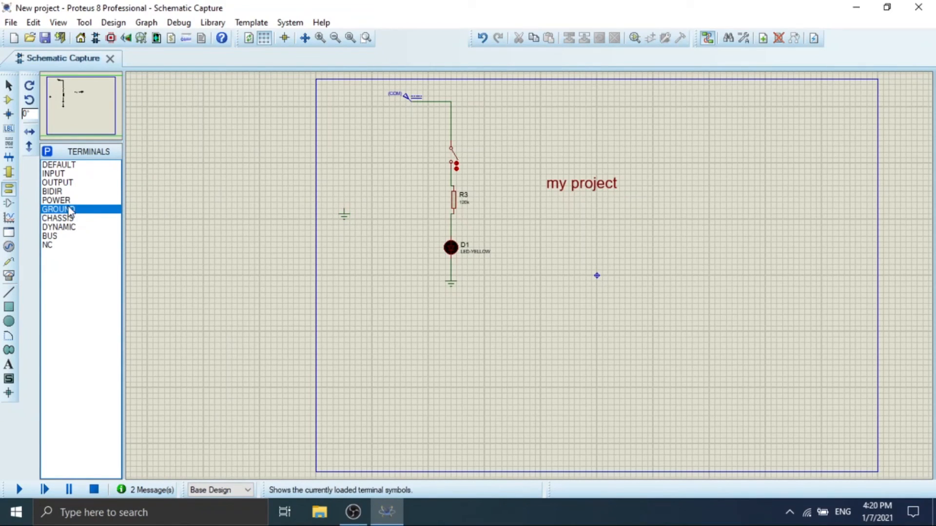
click(29, 88)
click(30, 97)
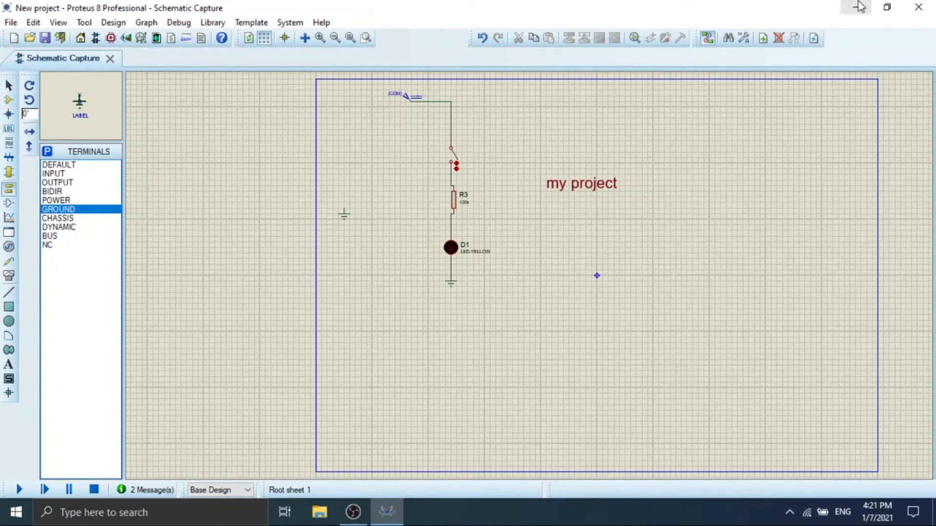